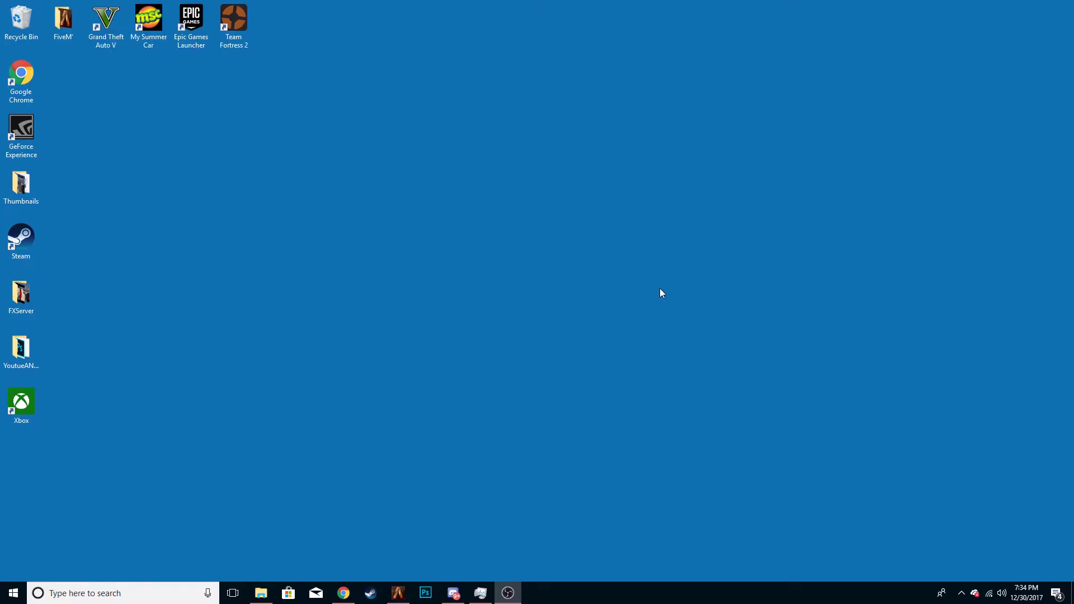
Step: Create a new desktop folder named FiveM
right_click(574, 284)
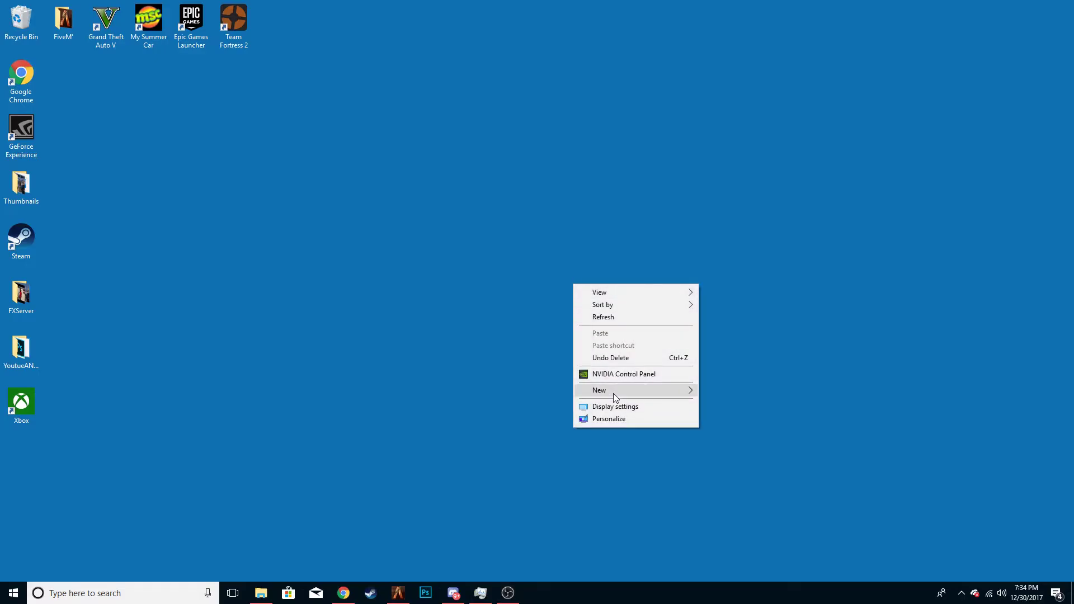
mouse_move(614, 394)
click(724, 388)
text(FIve)
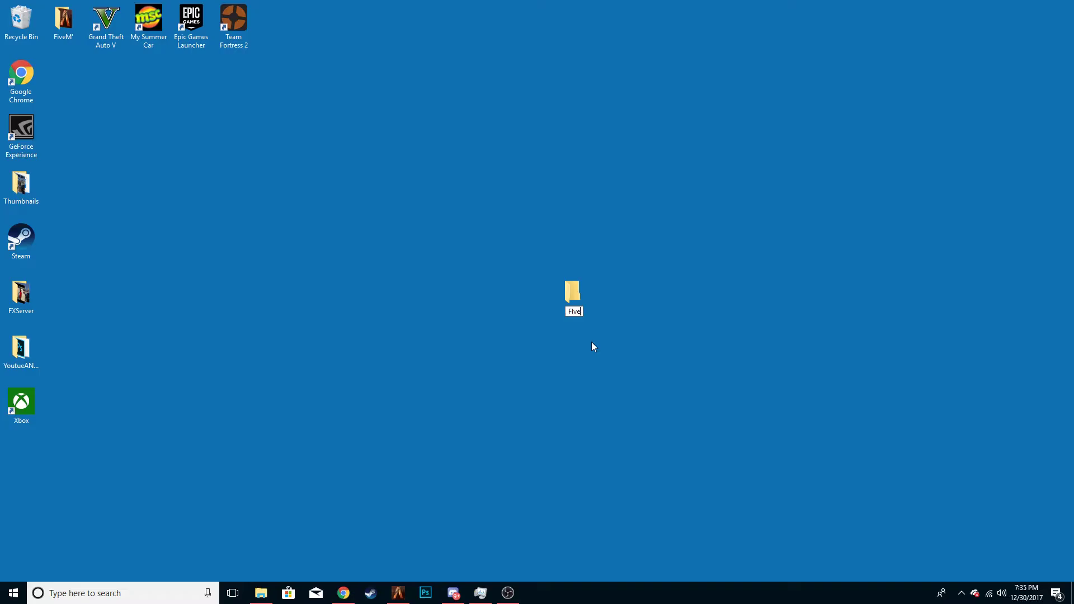
key(BackSpace)
text(ive)
key(Return)
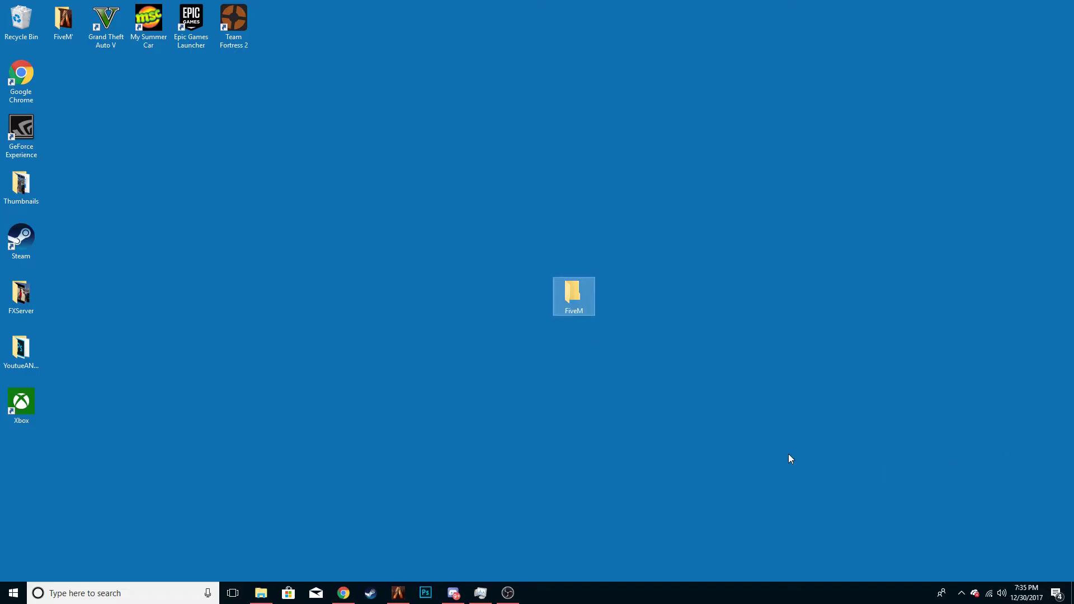
Step: Move the FiveM folder next to the left-side column of desktop shortcuts
drag(577, 289, 542, 236)
drag(387, 188, 389, 191)
click(395, 230)
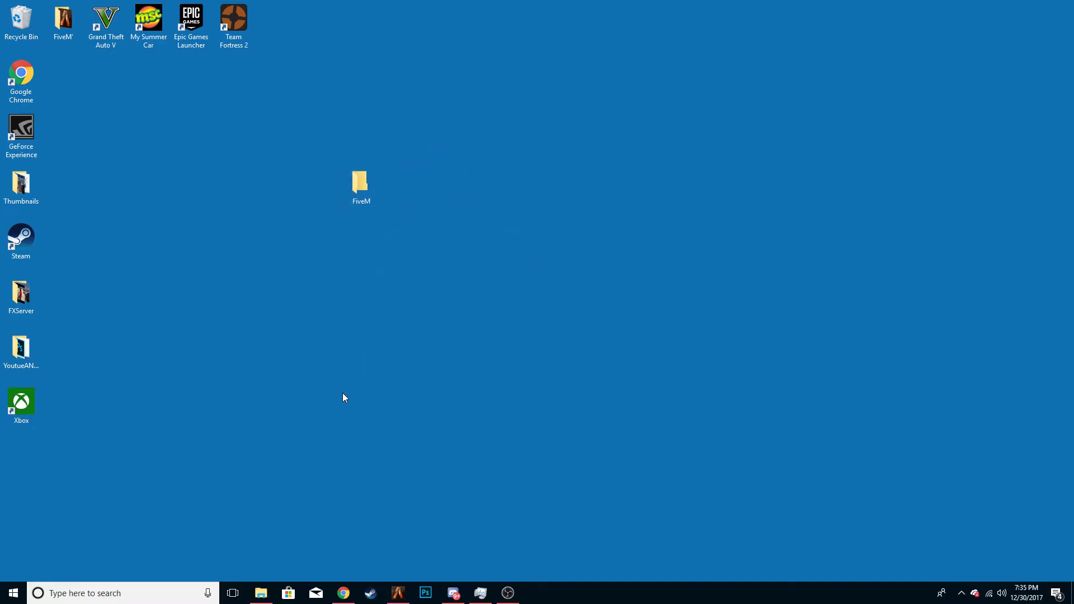
Step: Return to fivem.net in Chrome and start the FiveM client download
click(344, 593)
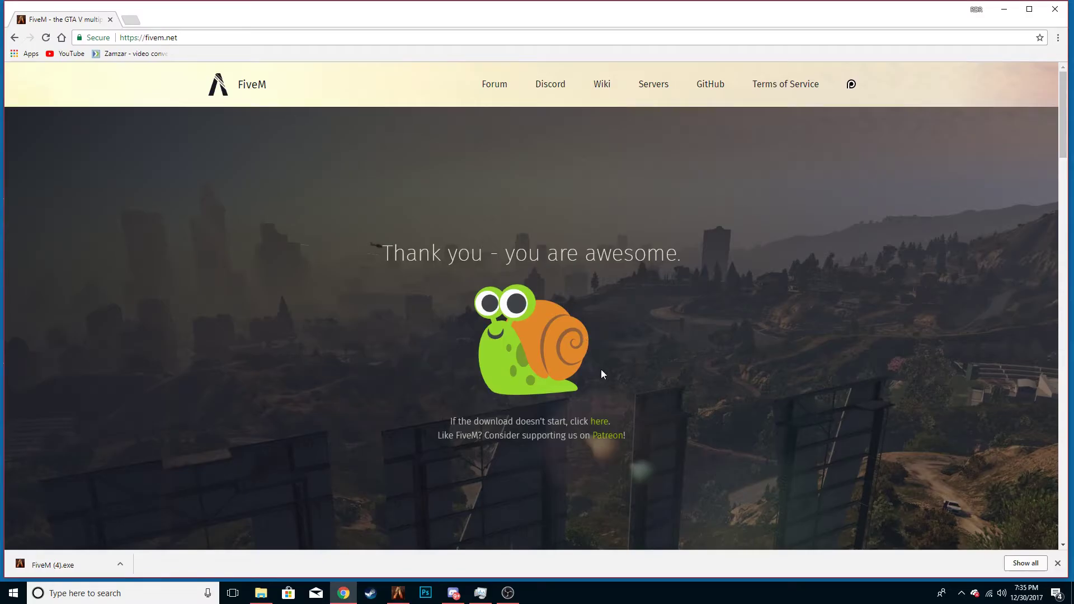
click(15, 38)
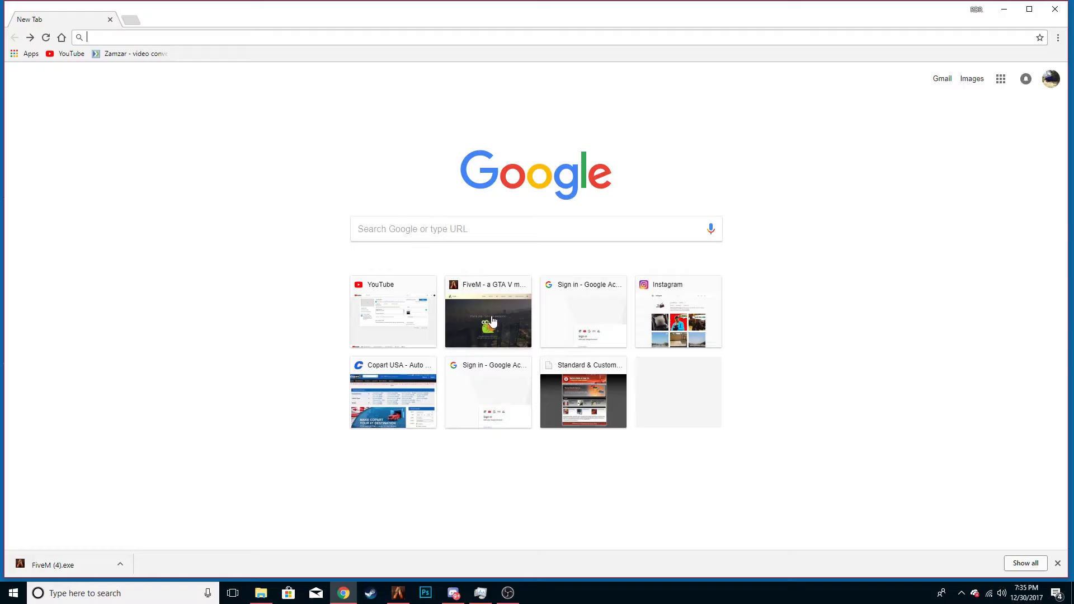
click(495, 316)
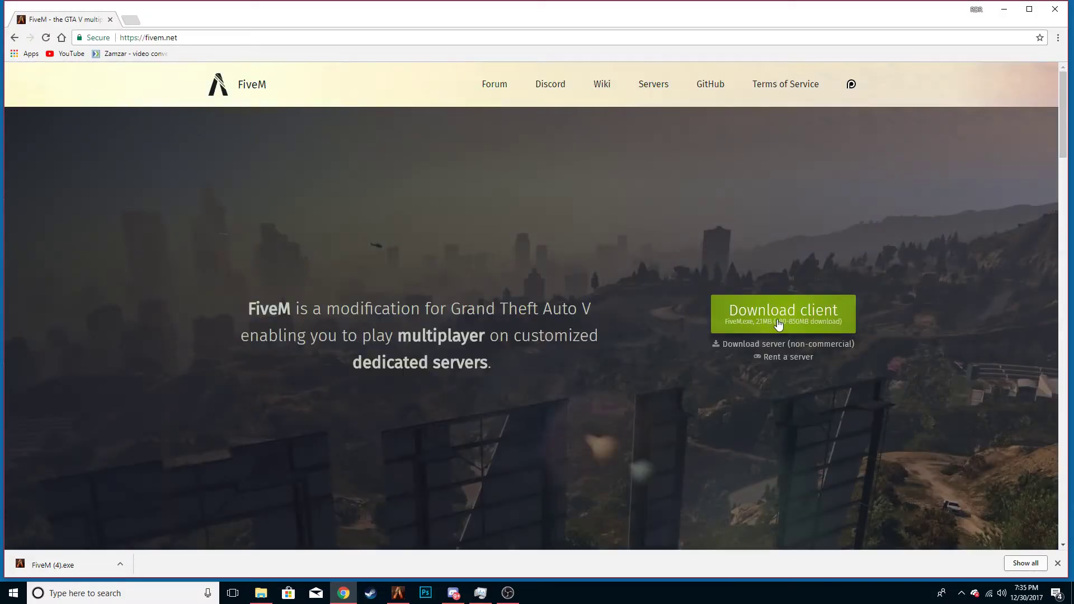
click(778, 324)
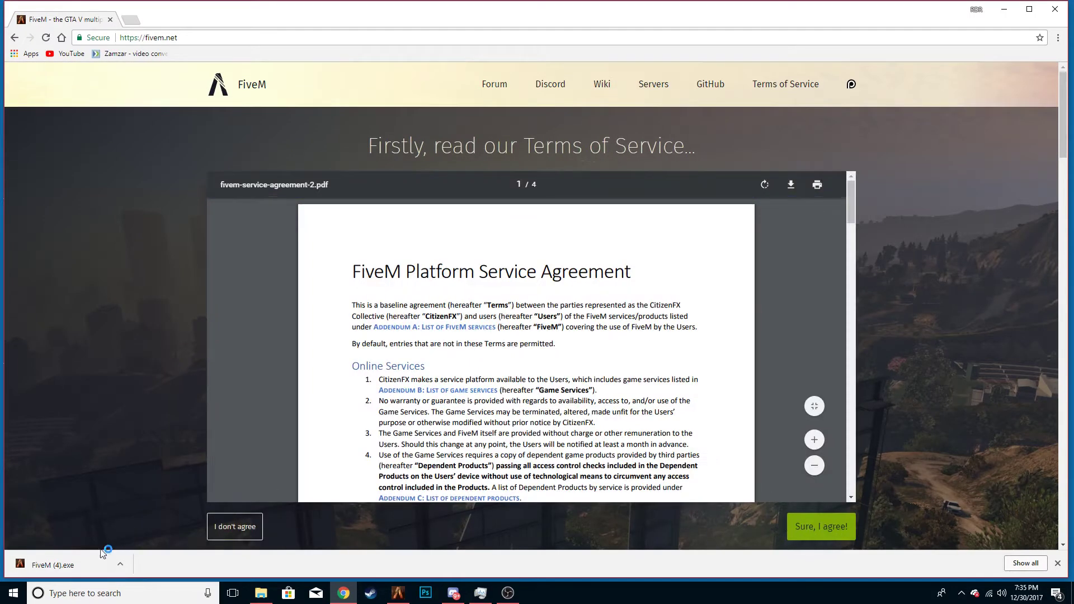
Step: Drag the downloaded FiveM (4).exe onto the desktop and minimize Chrome
drag(871, 12, 828, 12)
drag(32, 568, 682, 311)
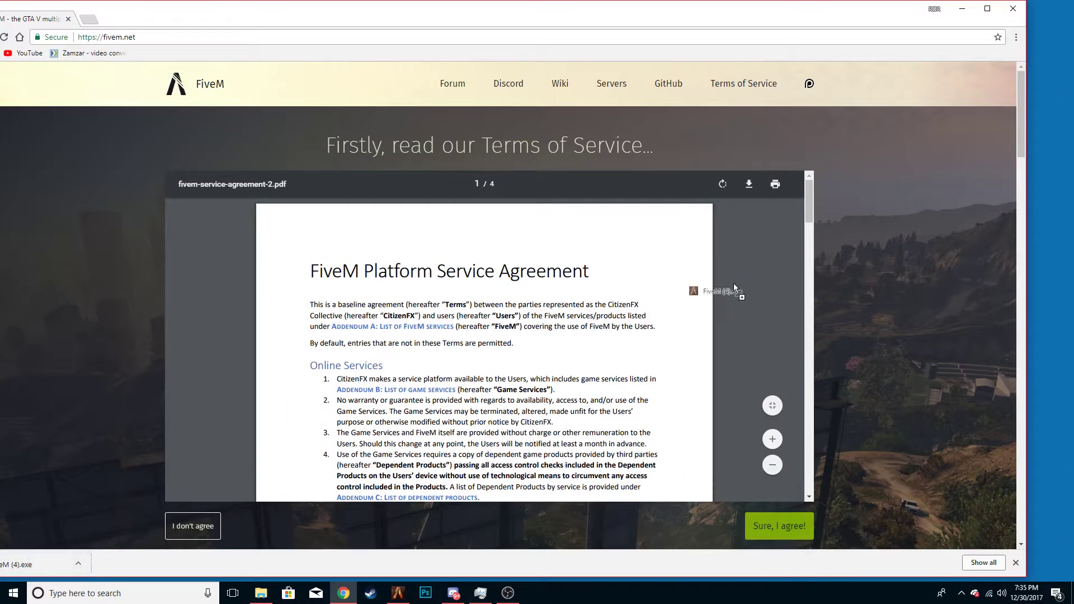
drag(1059, 232, 1059, 233)
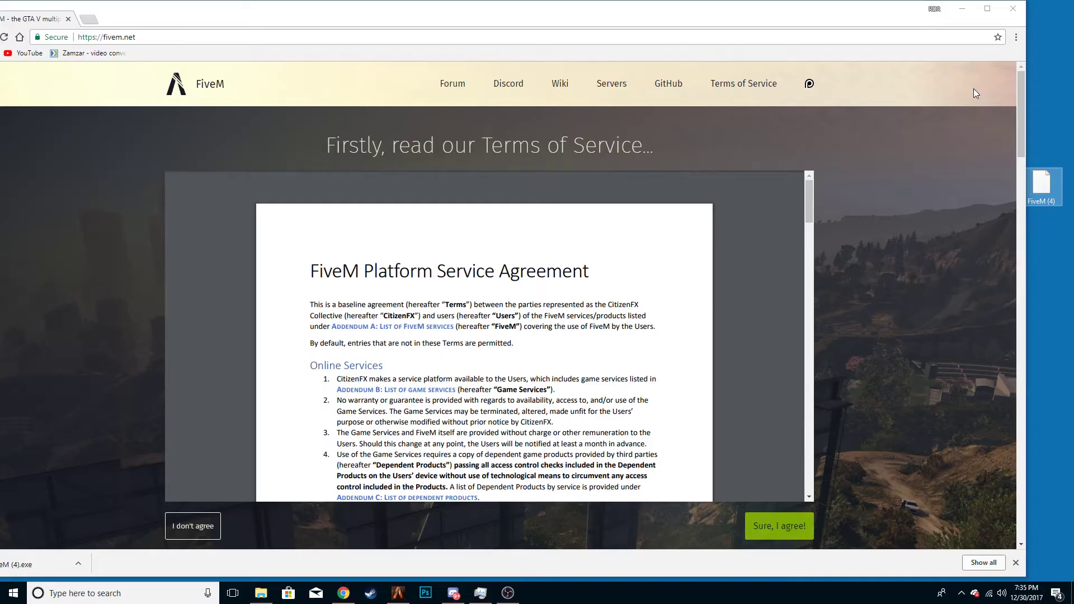
click(963, 9)
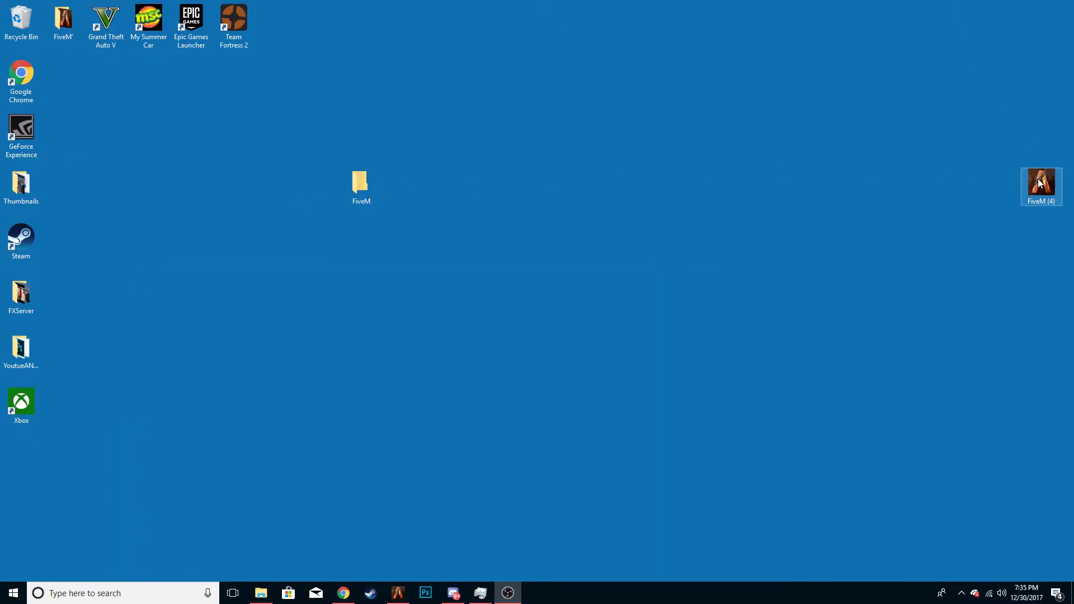
Step: Move FiveM (4) into the FiveM folder, dismissing the item-not-found error
drag(1039, 183, 364, 182)
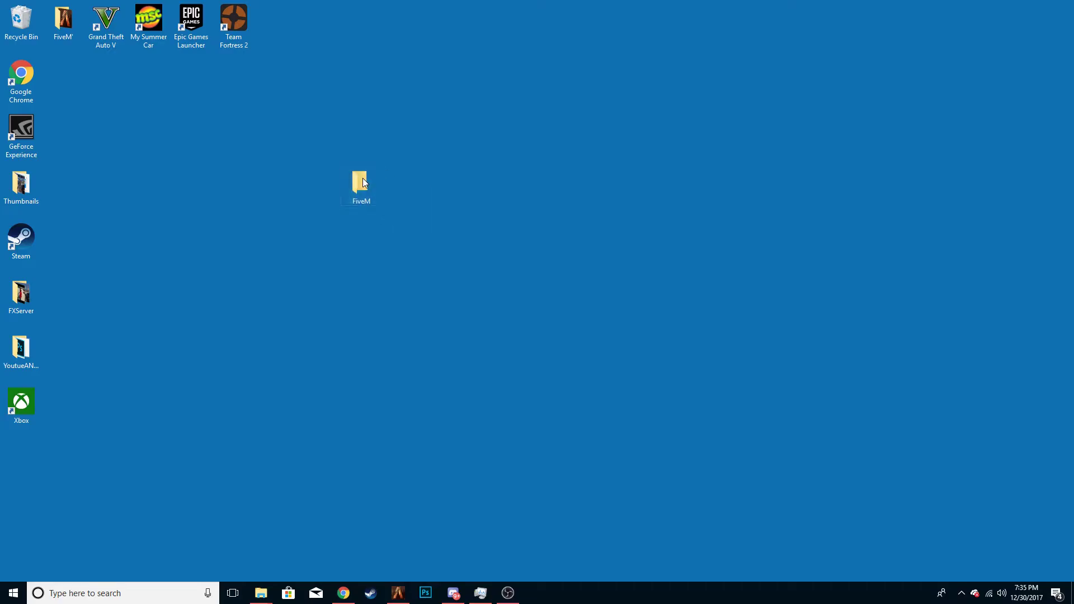
click(299, 249)
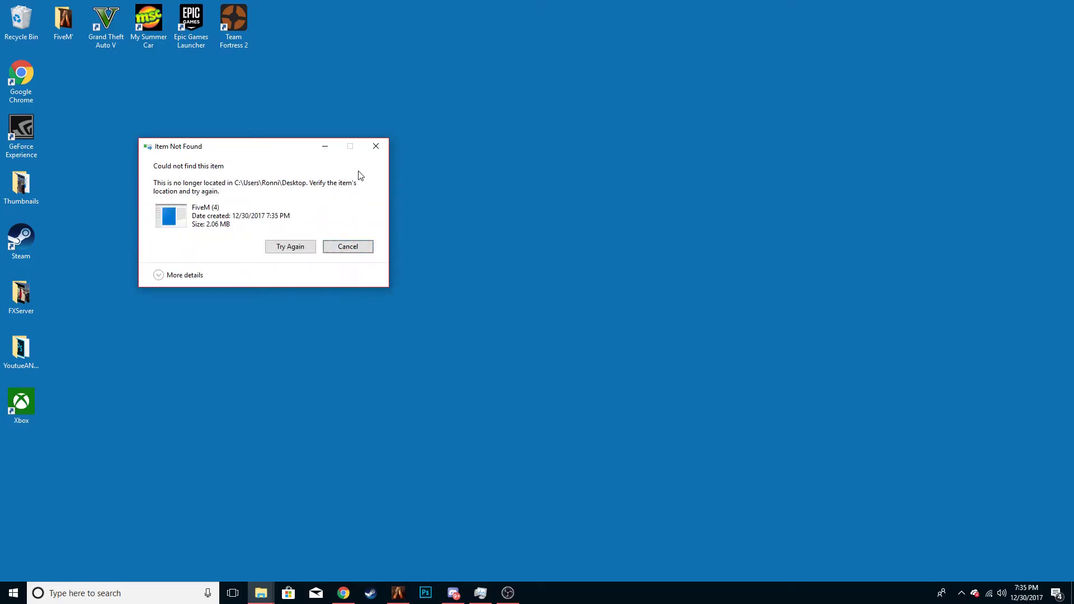
click(372, 146)
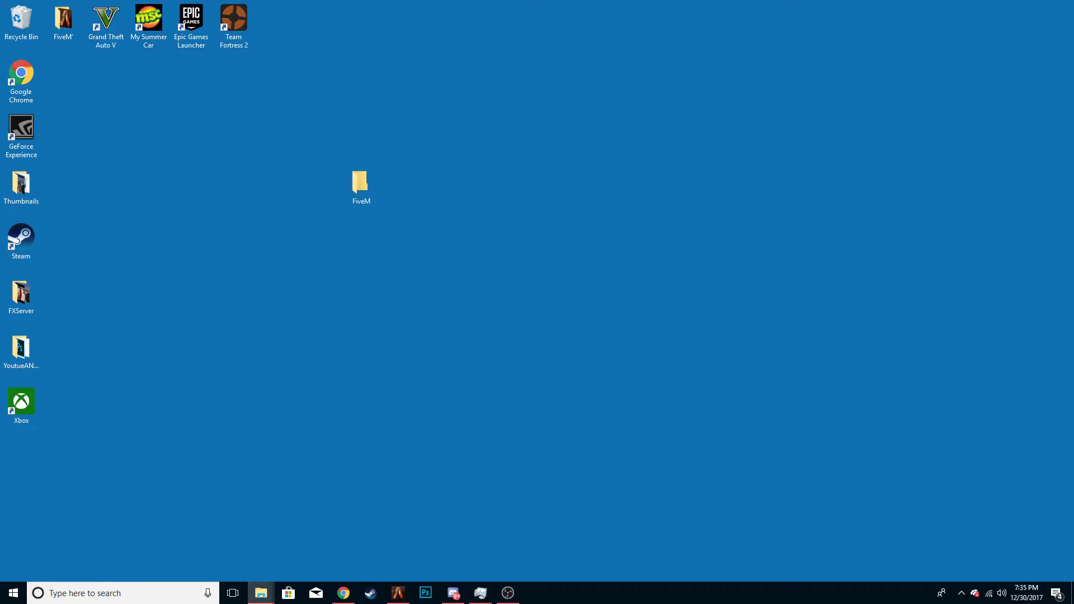
Step: Open the FiveM folder and run FiveM (4), letting its update finish
double_click(361, 185)
drag(756, 96, 249, 109)
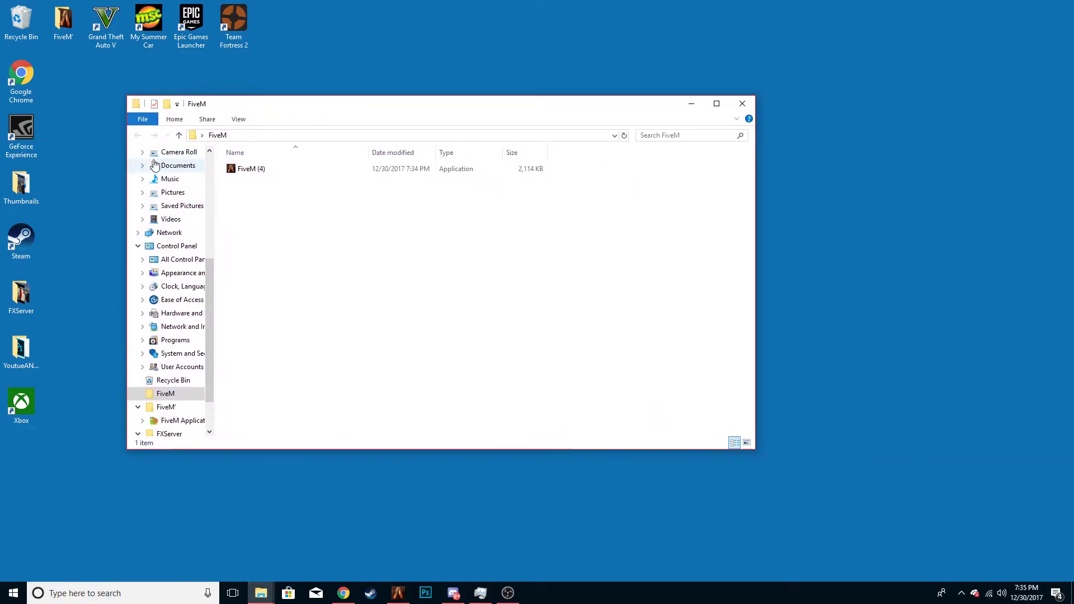
double_click(261, 172)
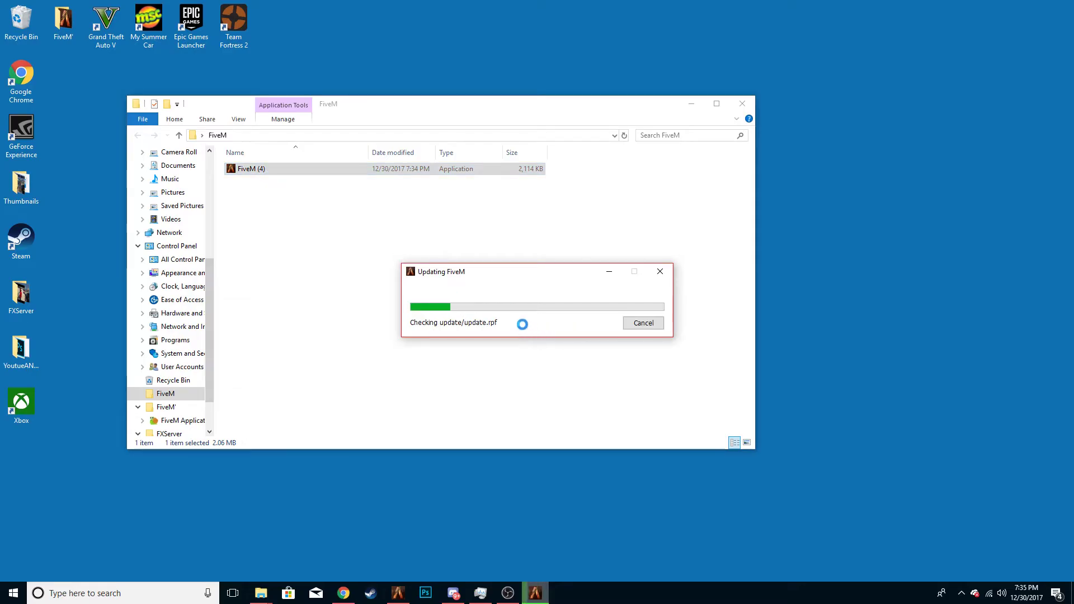
click(609, 271)
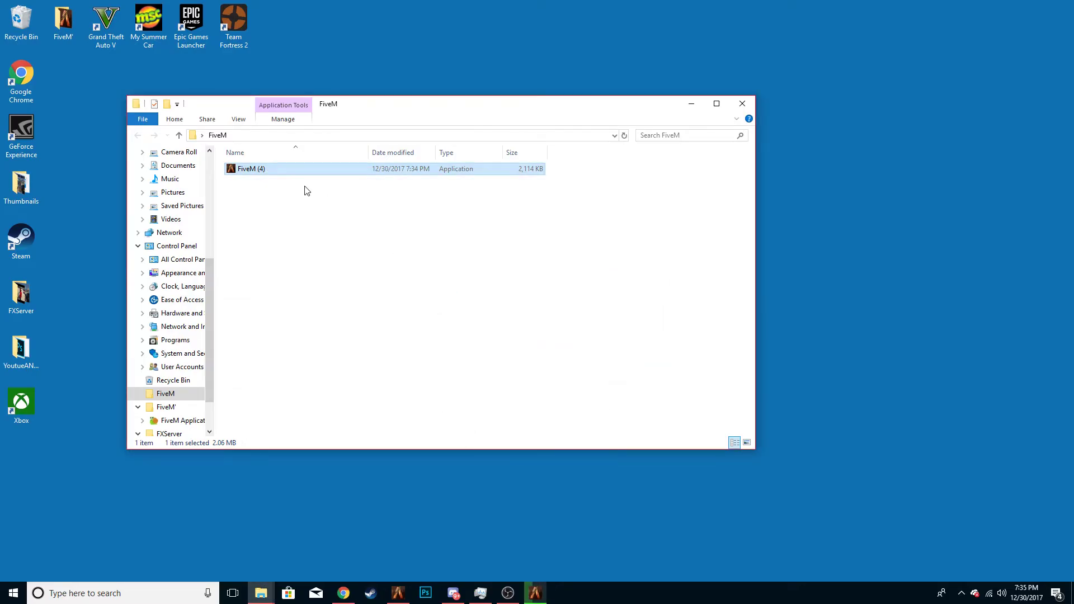
click(527, 589)
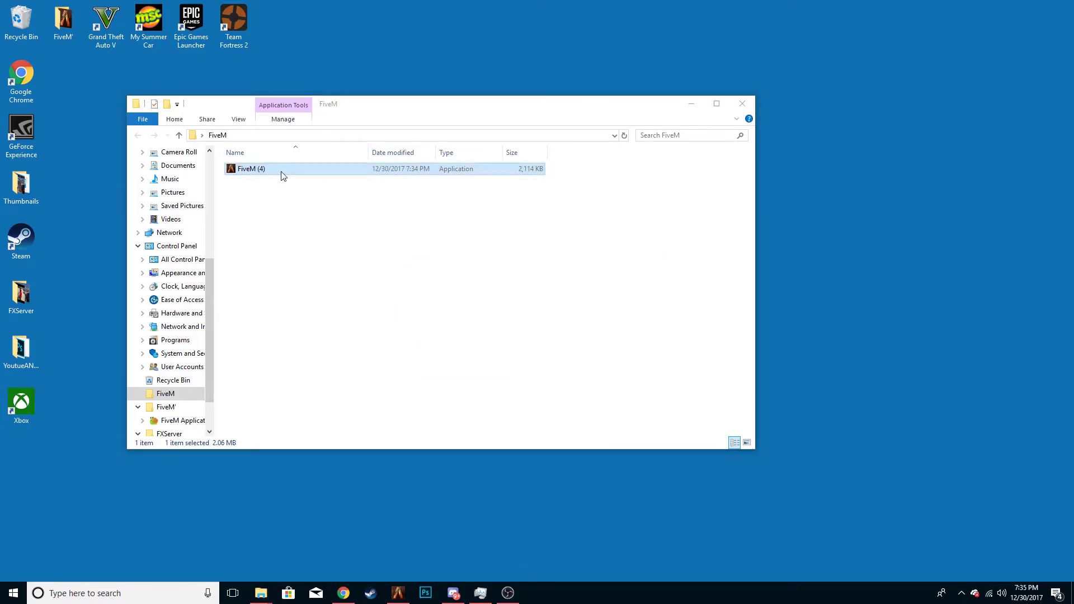
scroll(177, 322, down, 2)
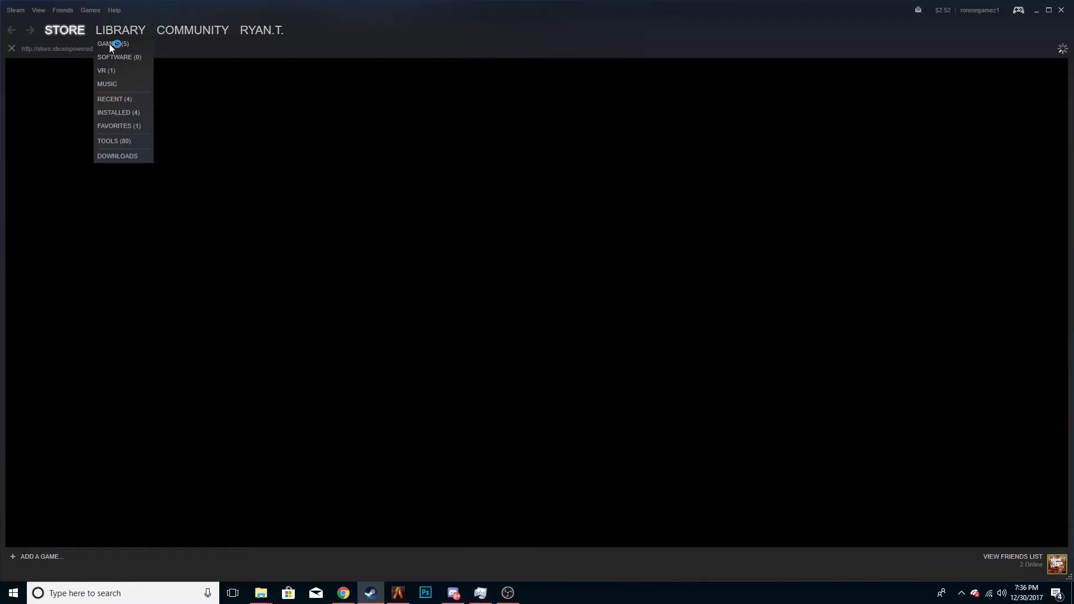
Step: Browse Grand Theft Auto V's local files from its Steam Properties, then minimize that folder
click(112, 43)
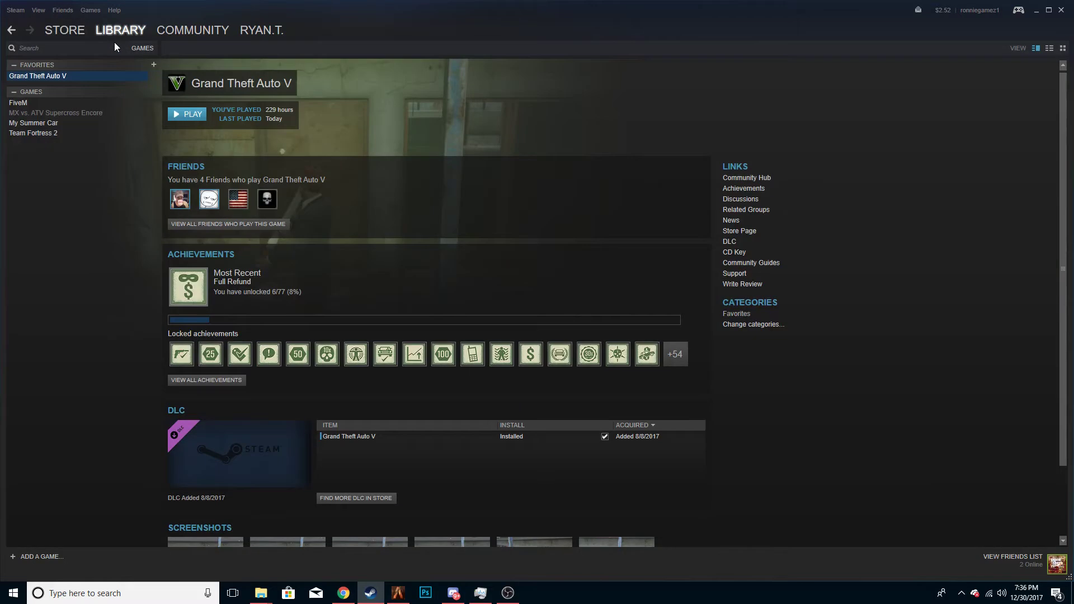
right_click(73, 79)
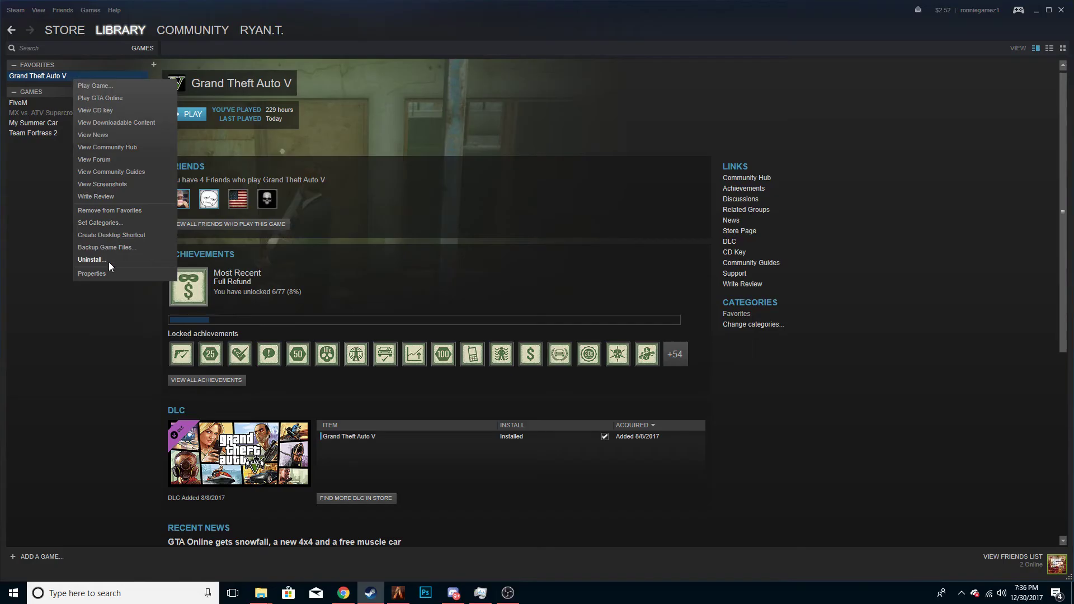
click(102, 274)
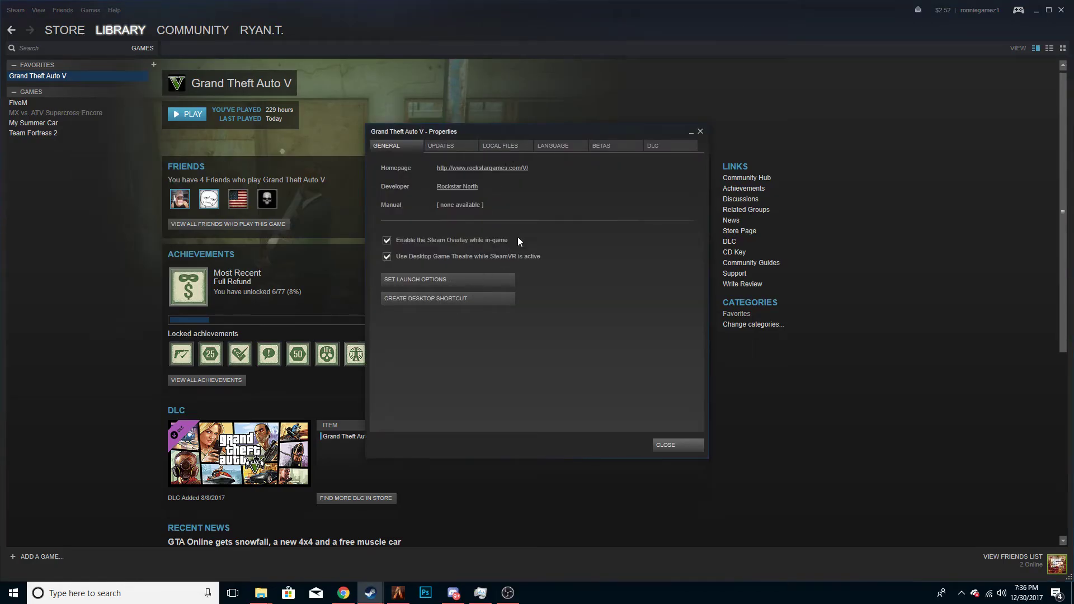
click(491, 144)
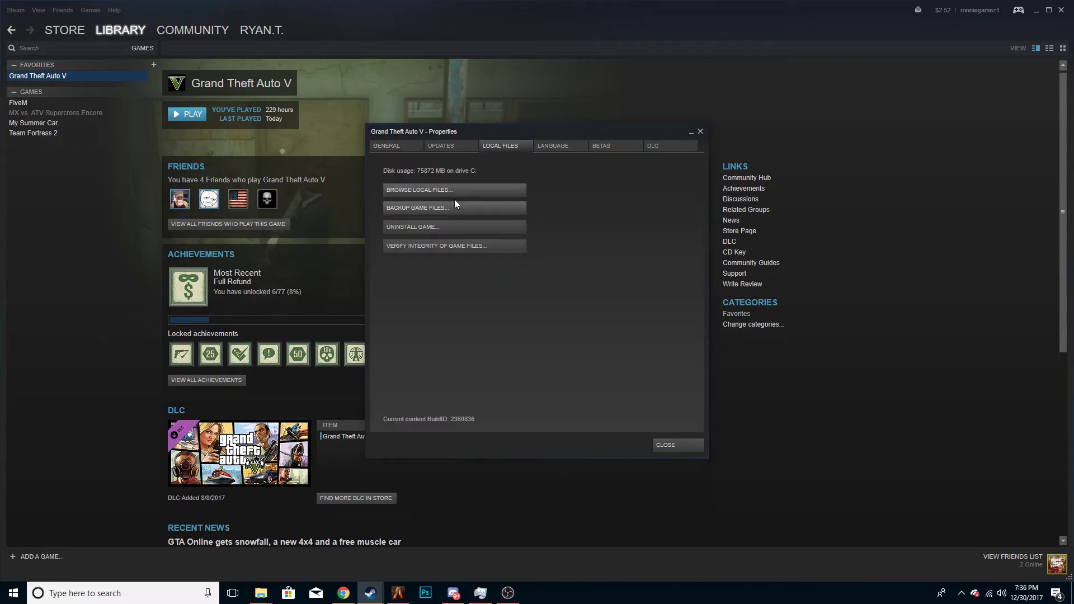
click(448, 190)
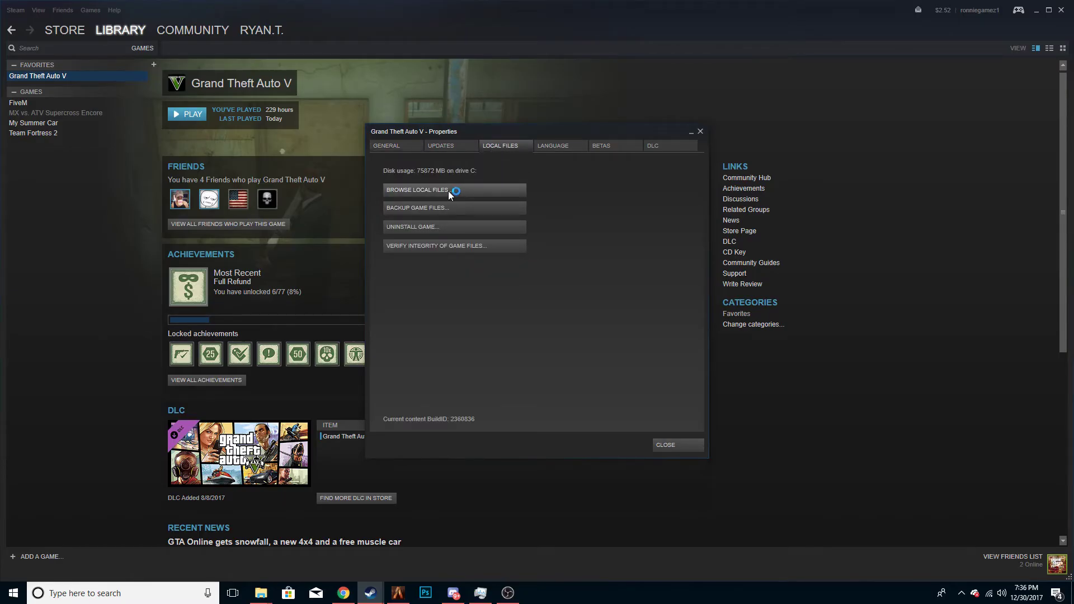
scroll(285, 336, down, 1)
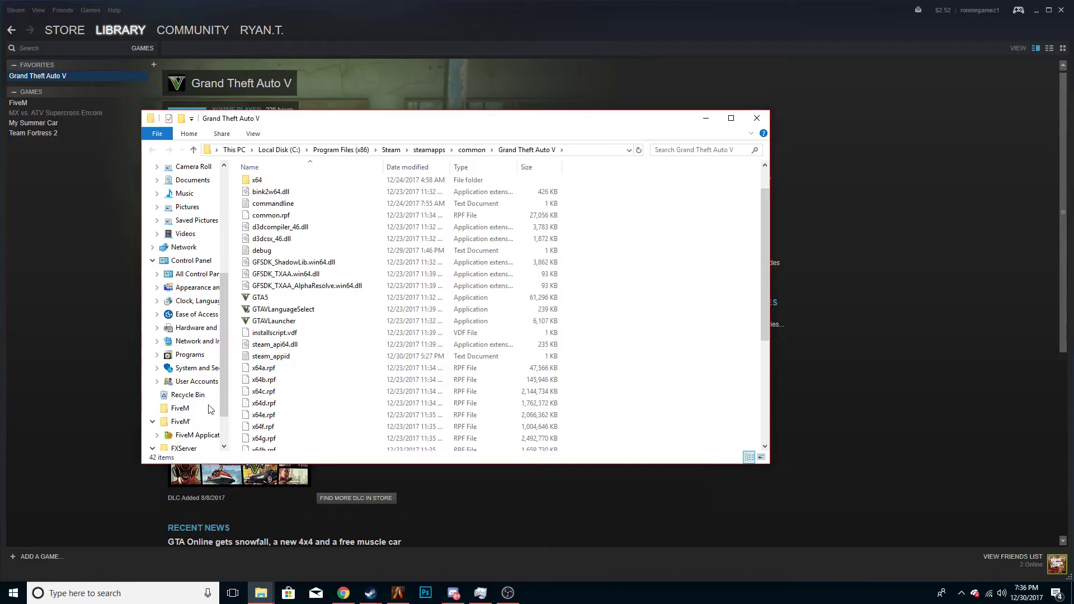
click(706, 118)
Step: Minimize Steam, close the GTA V Properties dialog and the FiveM folder window
click(1036, 10)
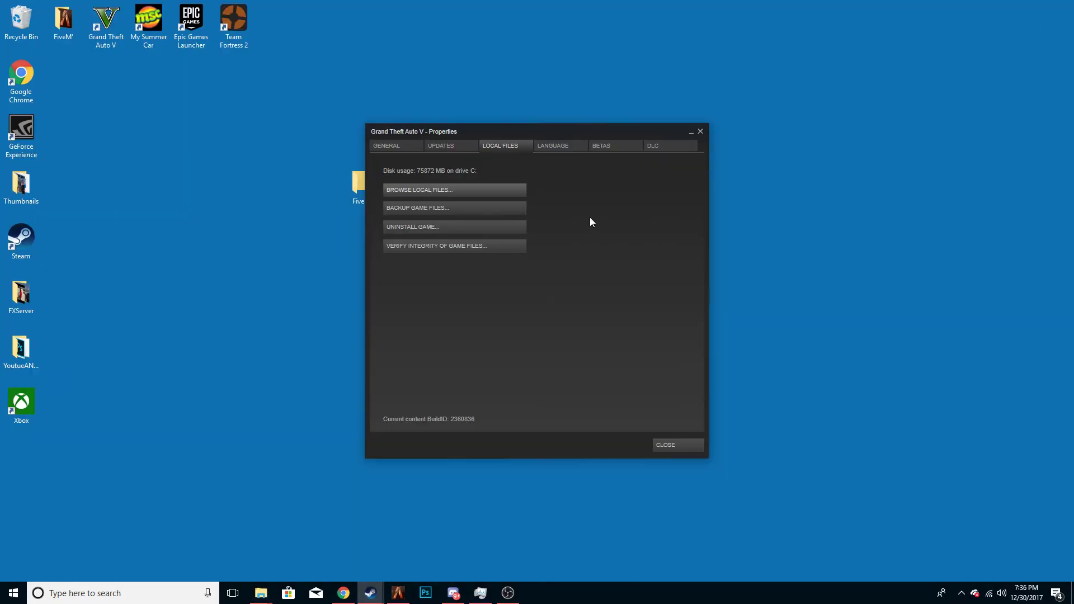
click(701, 131)
double_click(360, 185)
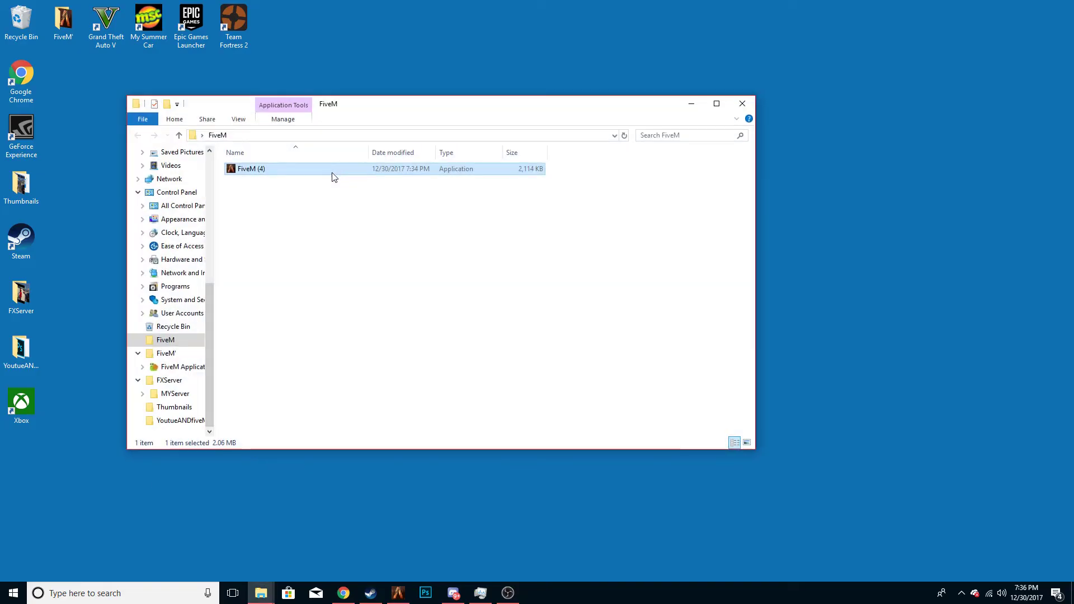
click(691, 104)
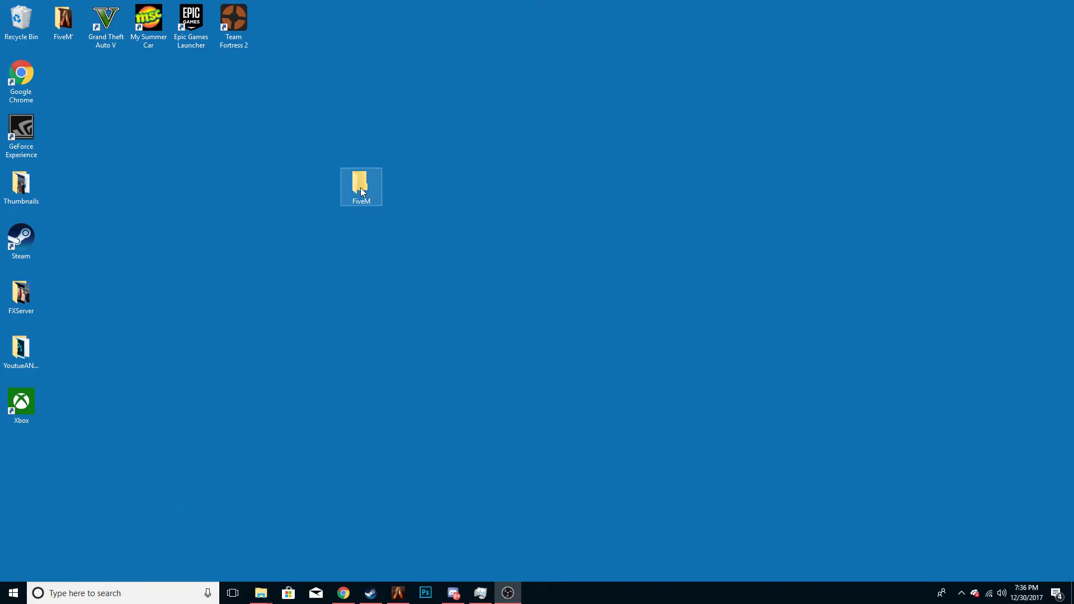
double_click(374, 187)
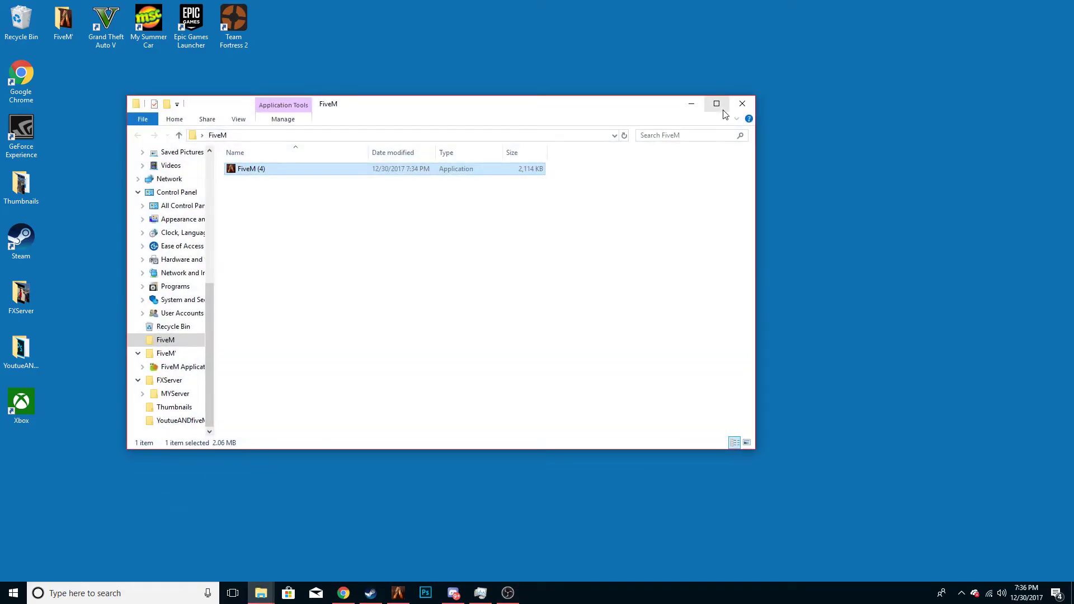
click(745, 104)
Step: Open FiveM Application Data inside the FiveM' desktop folder
double_click(63, 23)
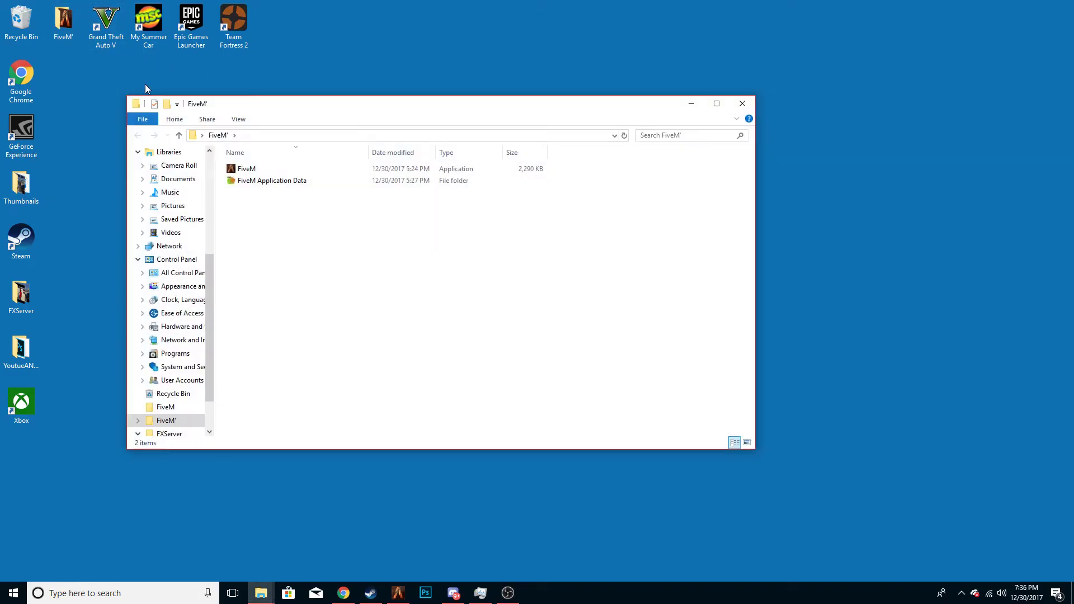
click(289, 181)
double_click(290, 181)
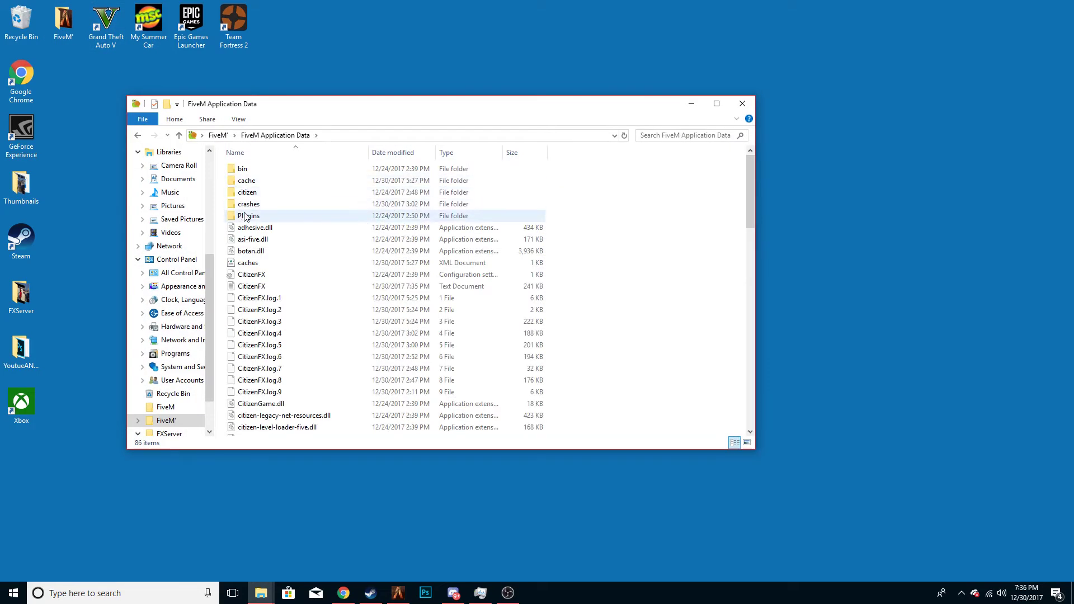
right_click(626, 224)
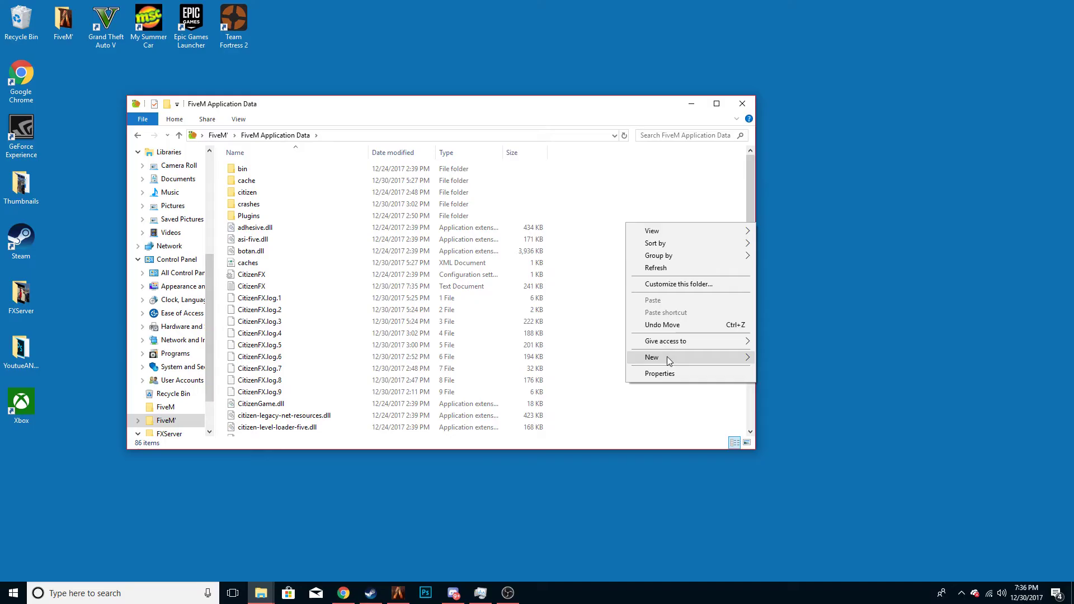
Step: Create a new folder in FiveM Application Data, keeping the name New folder
mouse_move(699, 359)
click(781, 358)
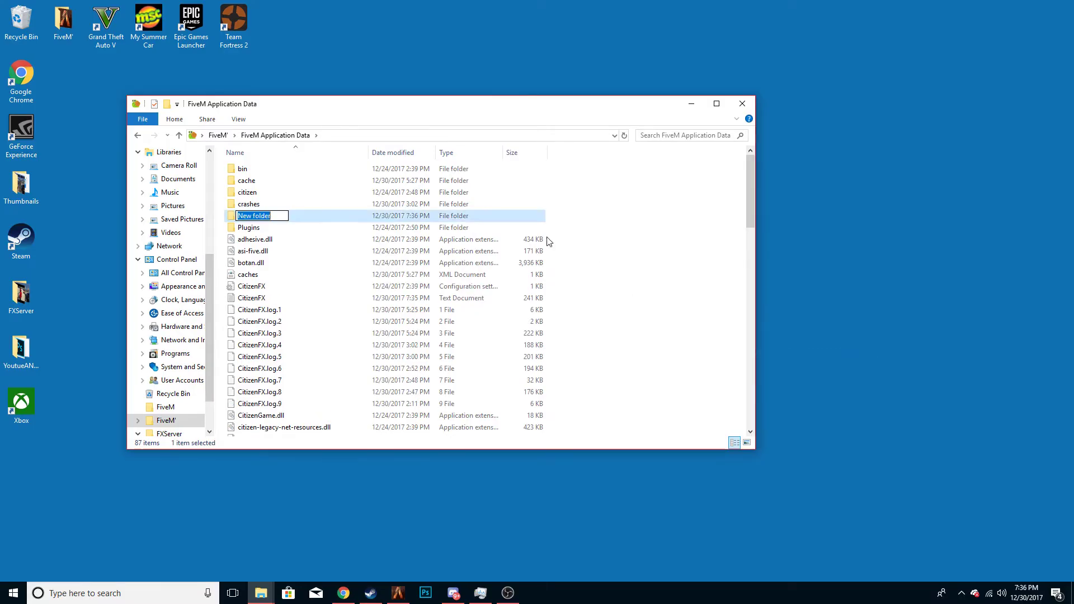
key(BackSpace)
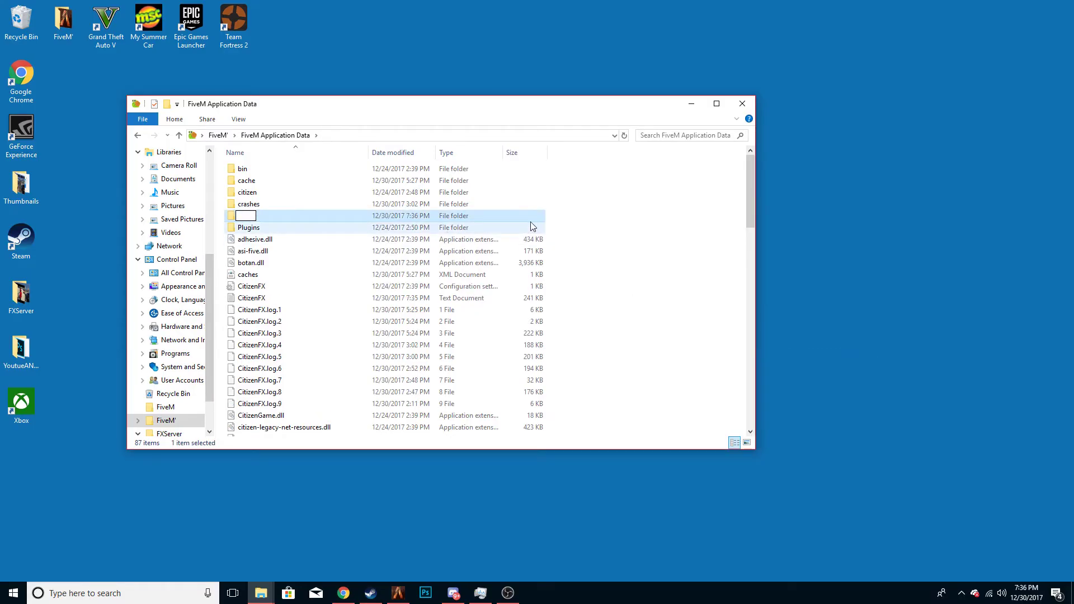
key(Escape)
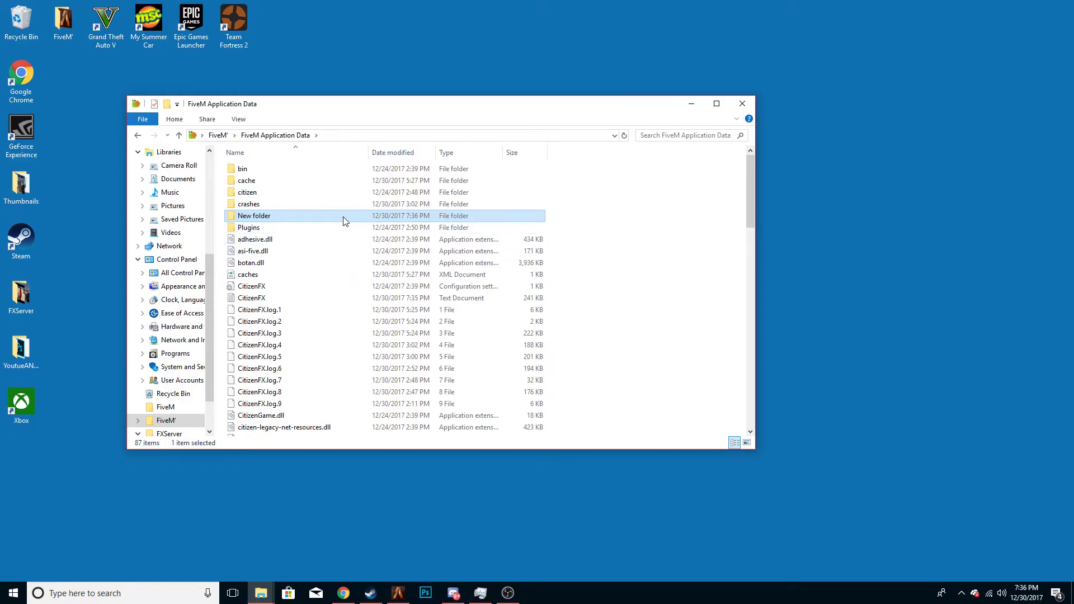
Step: Try renaming New folder by deleting its name, leaving the default name
right_click(343, 218)
click(393, 463)
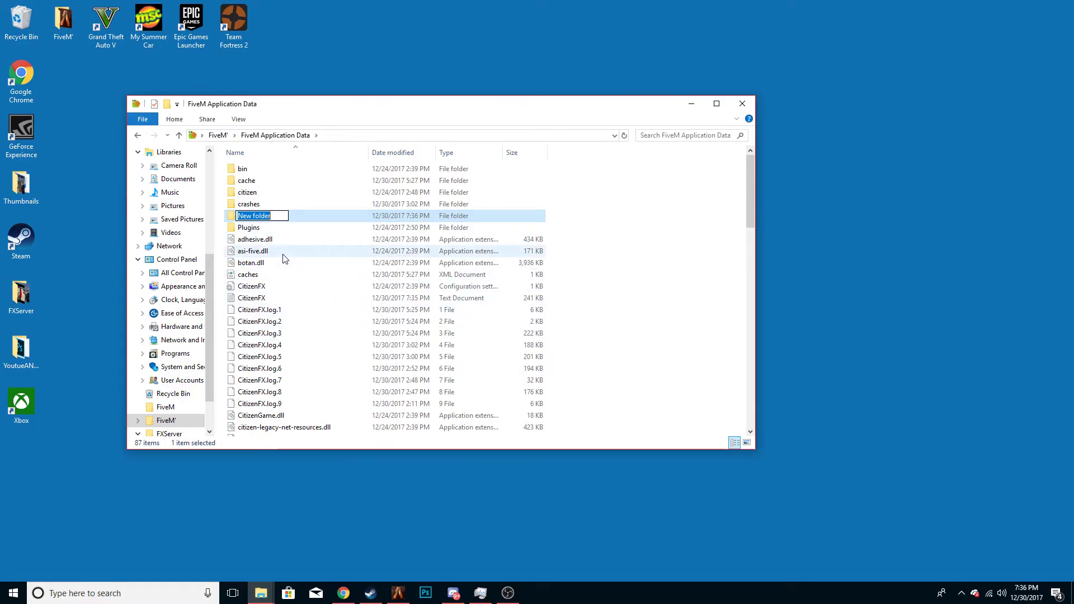
right_click(286, 218)
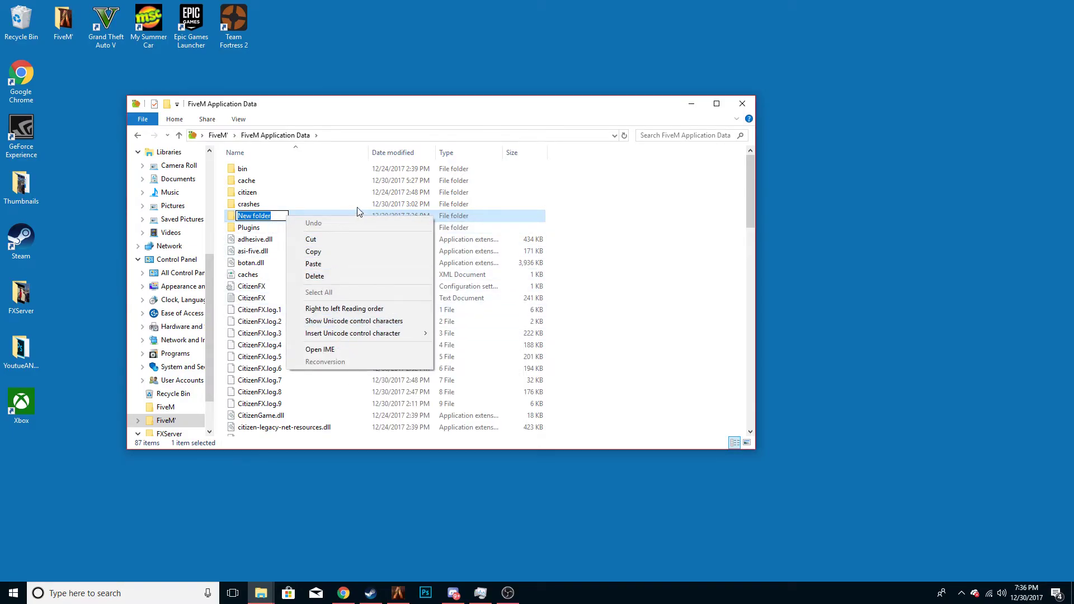
click(341, 277)
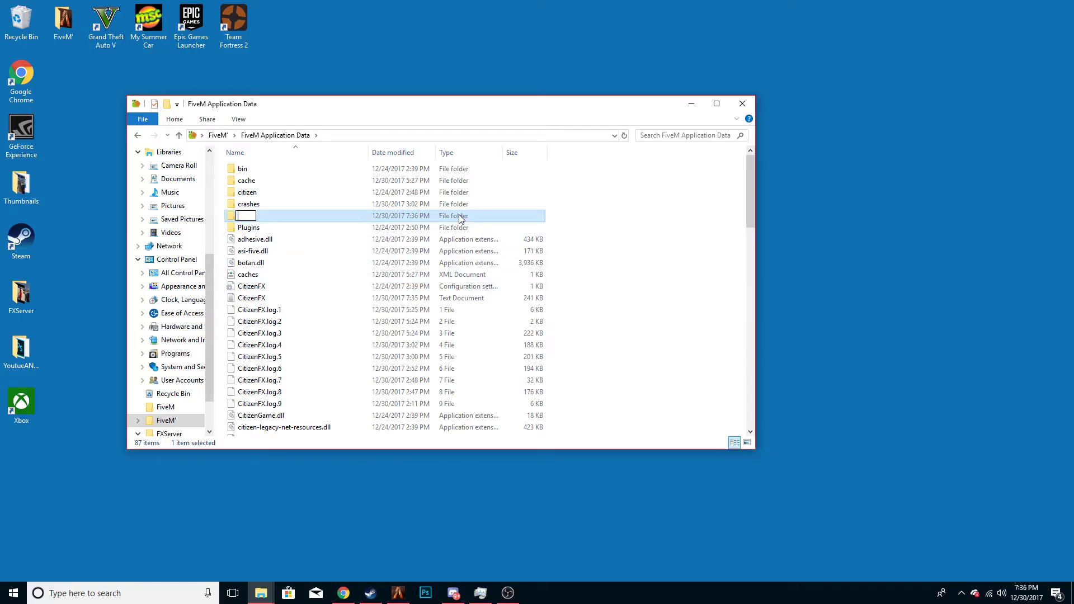
click(583, 204)
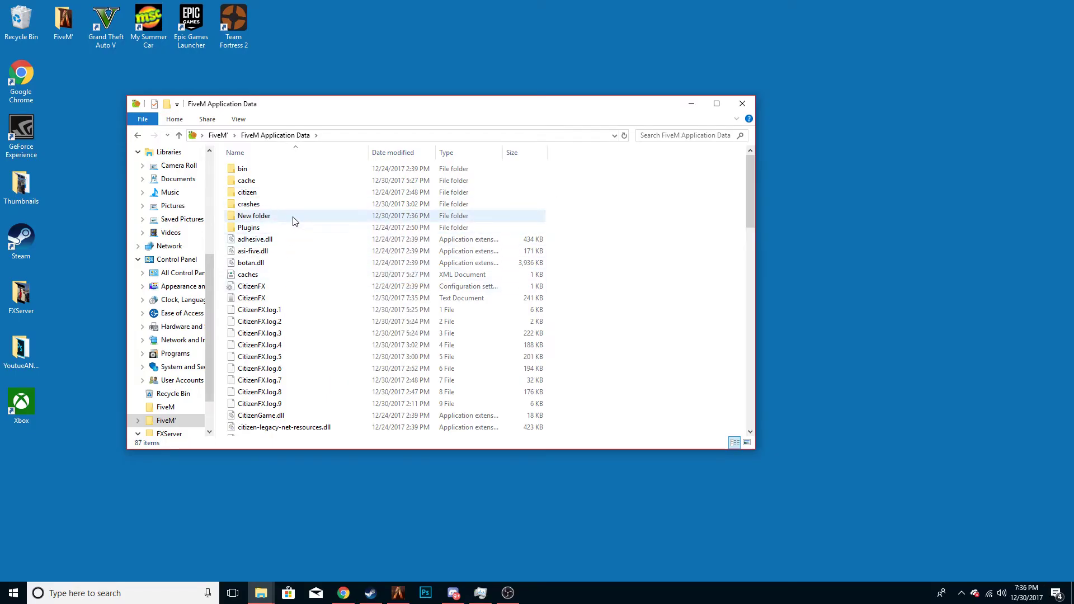
Step: Search the web for 'lamda menu' in a new maximized Chrome tab
click(344, 593)
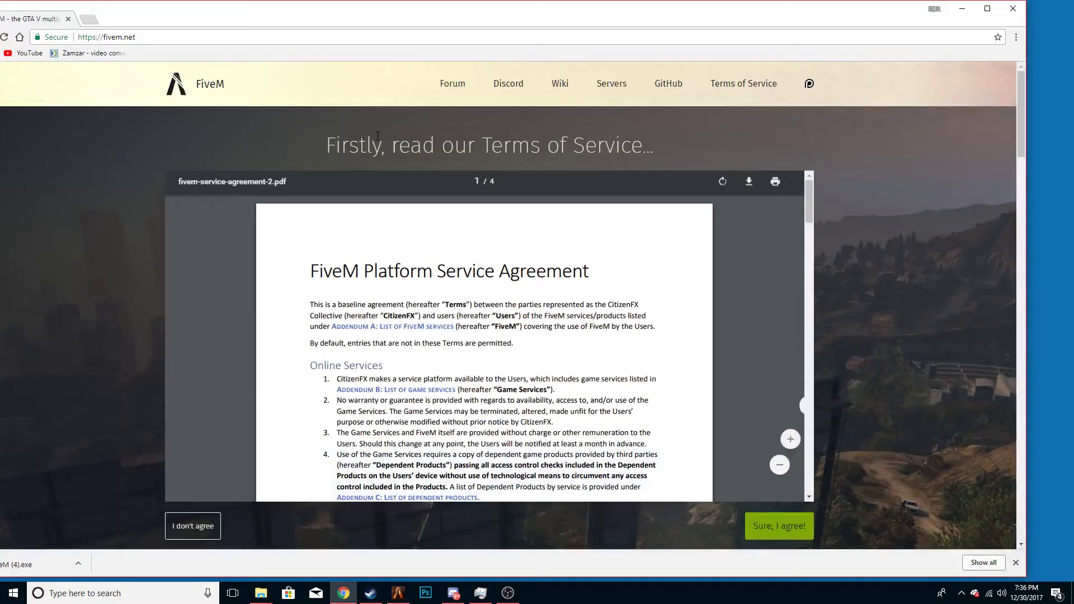
key(ctrl+t)
click(987, 8)
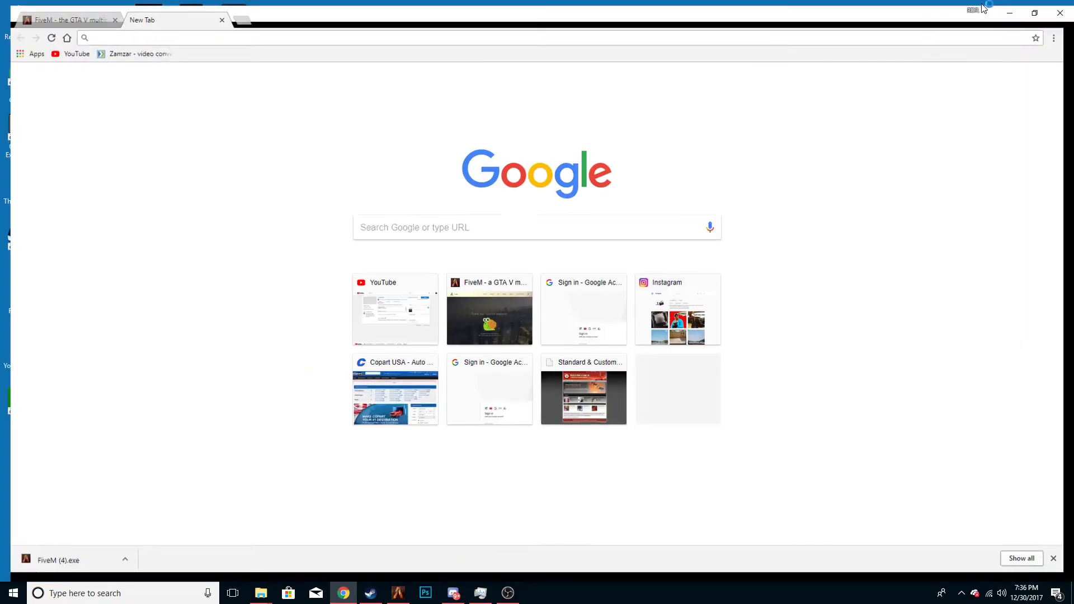
text(lamda mebn)
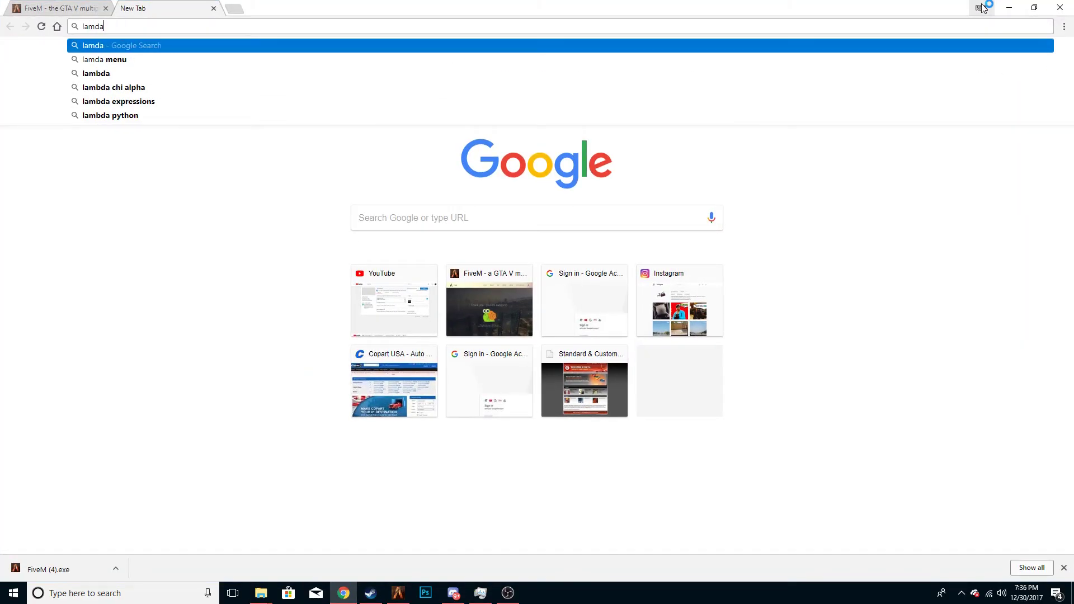
key(BackSpace)
key(BackSpace)
text(nu)
key(Return)
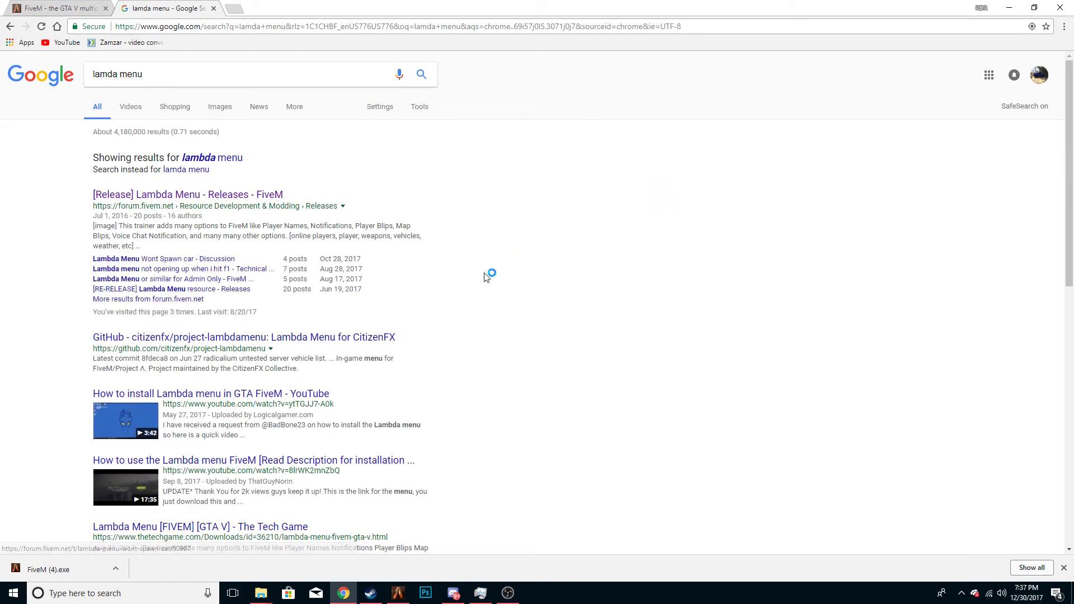
Step: Download the LAMBDAMENU_3.13.2017 zip from the release thread and open it
click(242, 196)
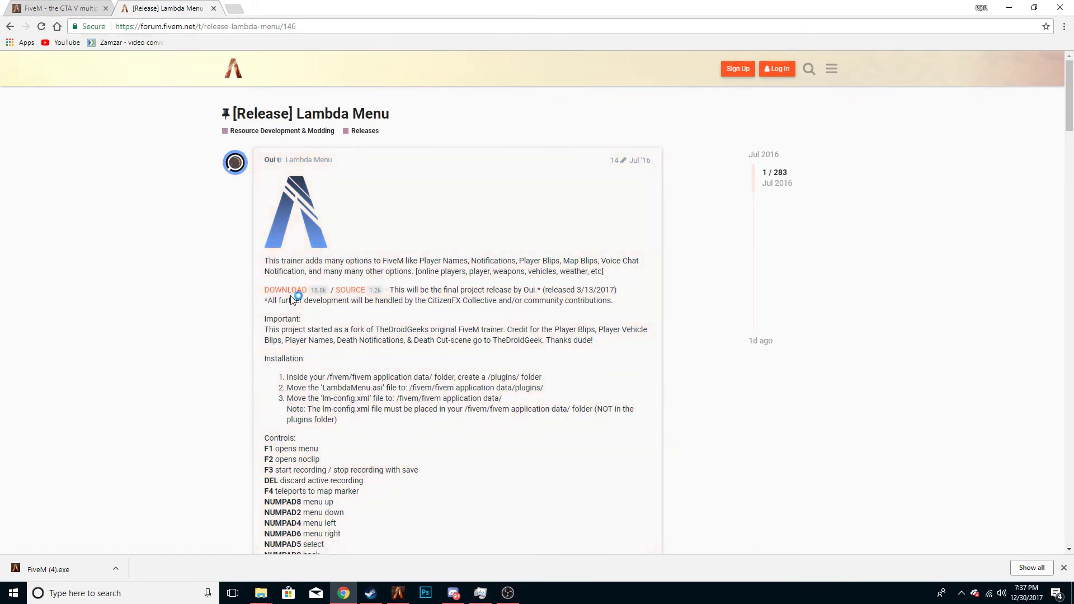
click(292, 293)
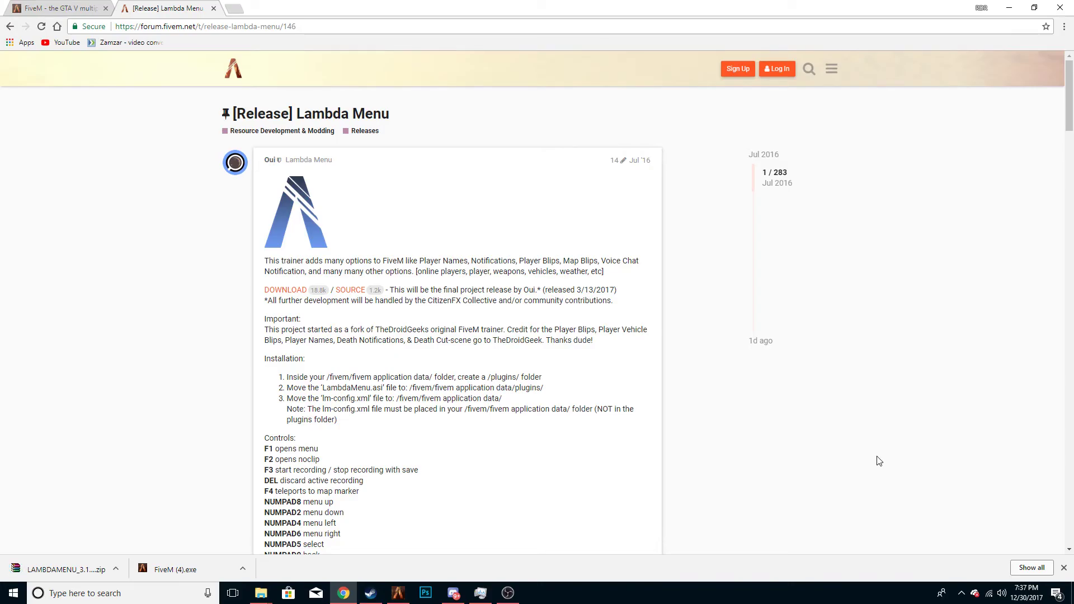
click(41, 569)
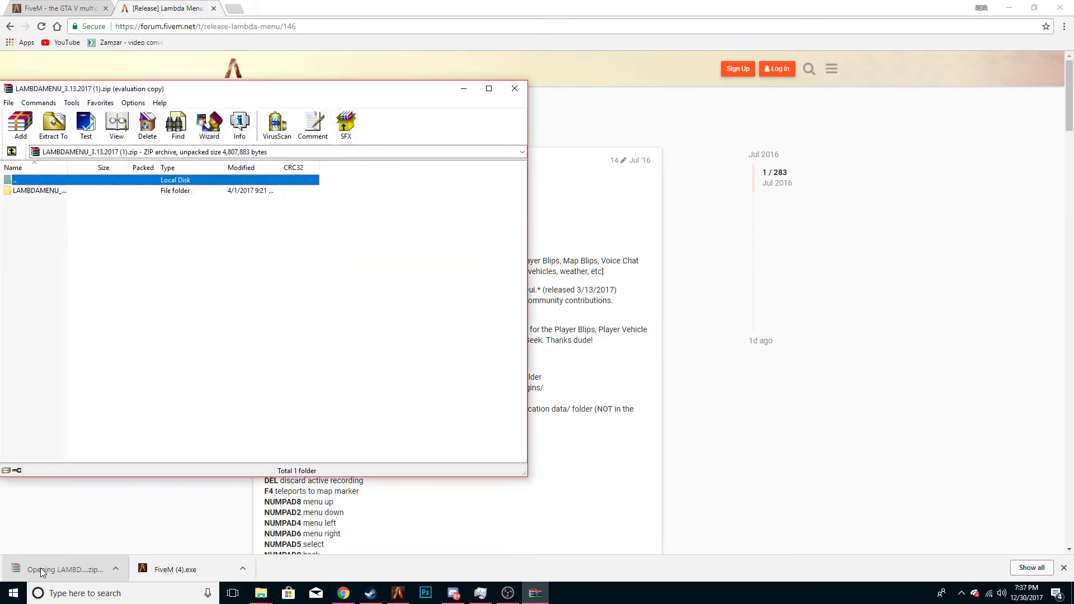
Step: Minimize Chrome and extract the LAMBDAMENU_3.13.2017 folder onto the desktop
click(1009, 8)
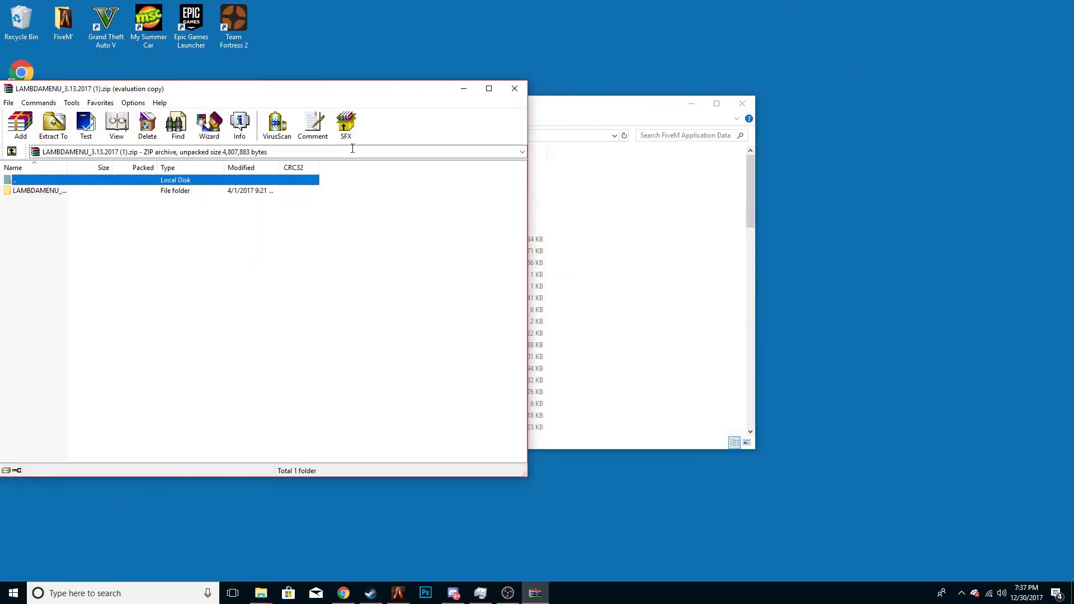
drag(196, 190, 937, 261)
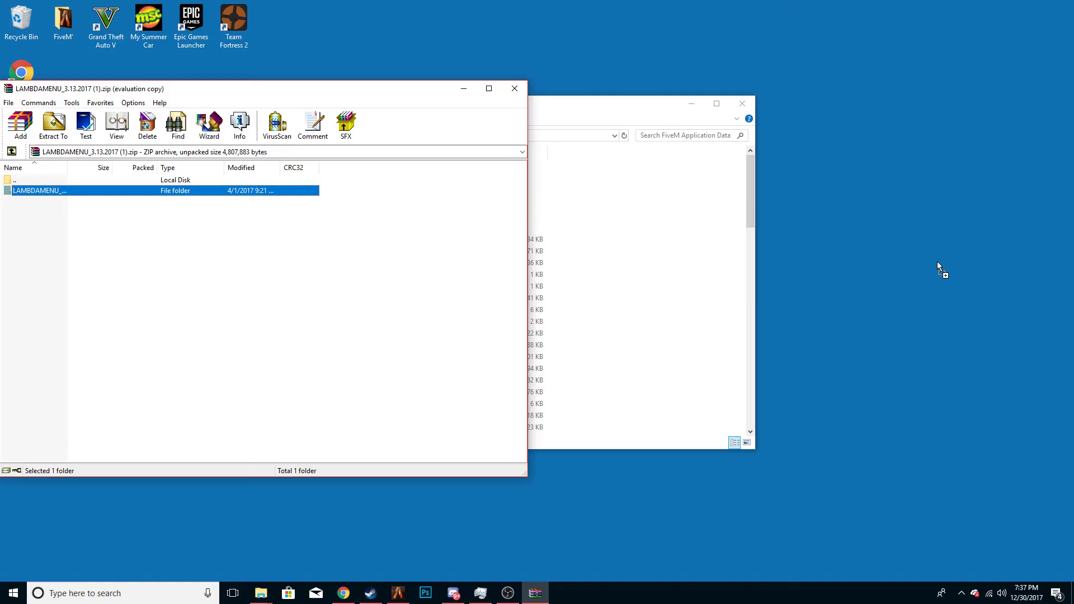
Step: Copy LambdaMenu.asi and lm-config from the extracted LAMBDAMENU folder into Plugins
click(464, 89)
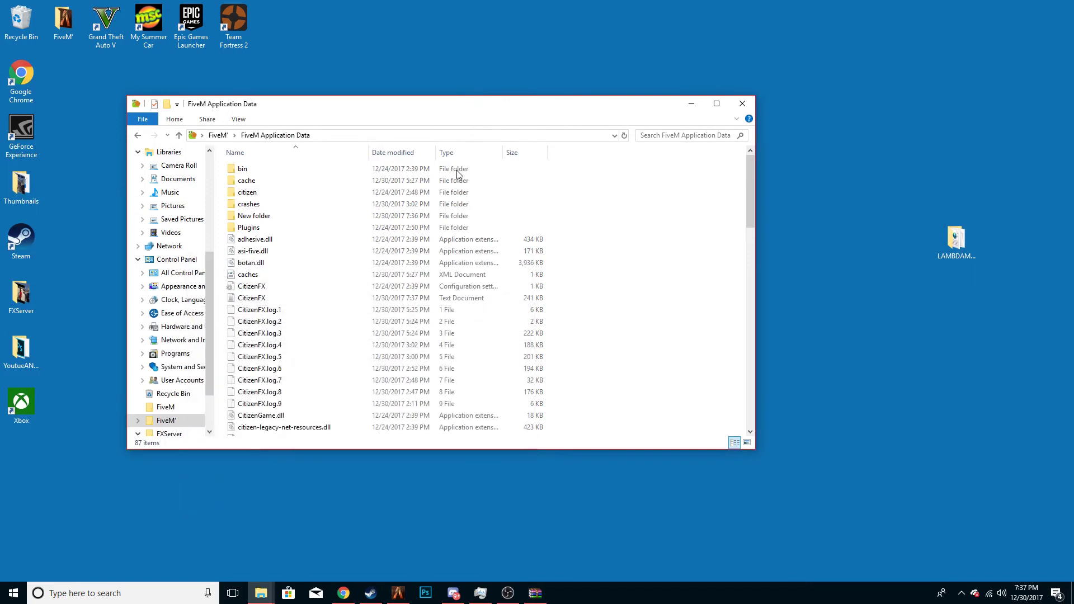
double_click(260, 227)
double_click(956, 240)
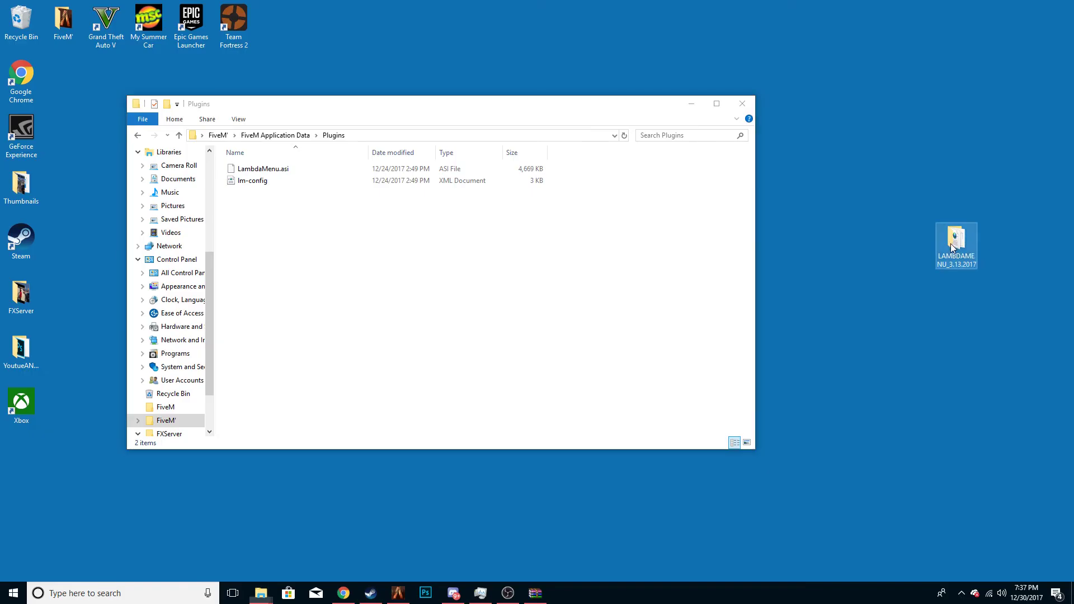
drag(305, 260, 866, 320)
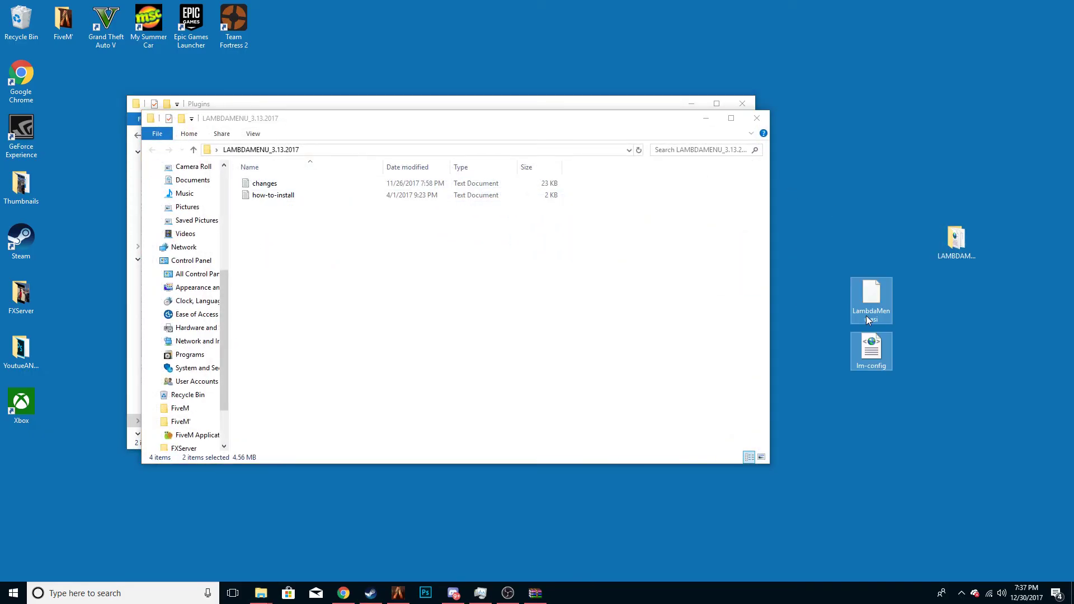
click(705, 118)
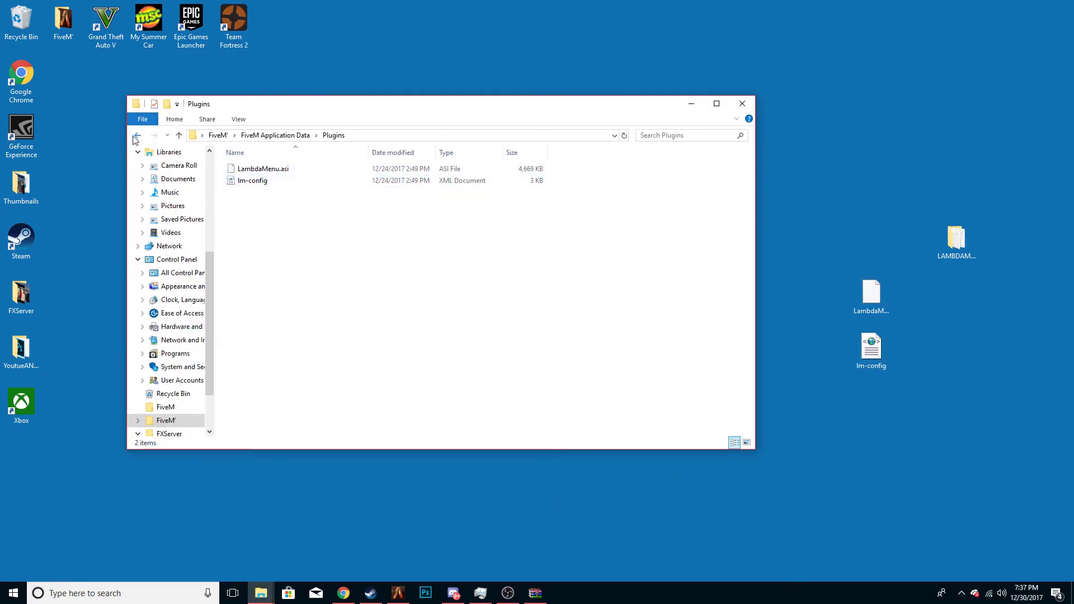
Step: Delete the LambdaMenu and lm-config copies from the desktop
drag(952, 428, 857, 283)
right_click(866, 293)
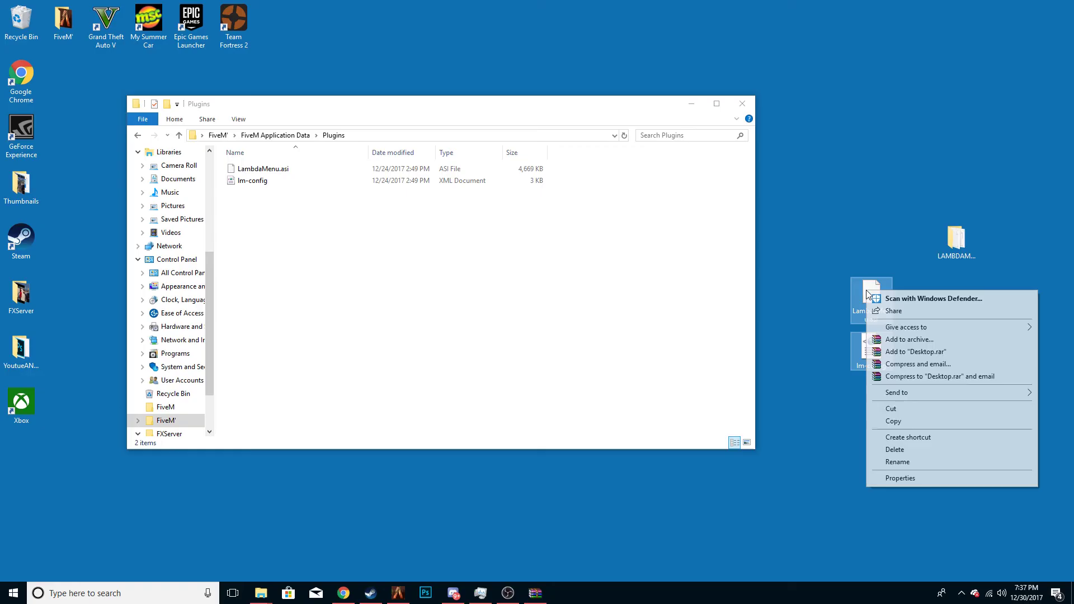
key(Escape)
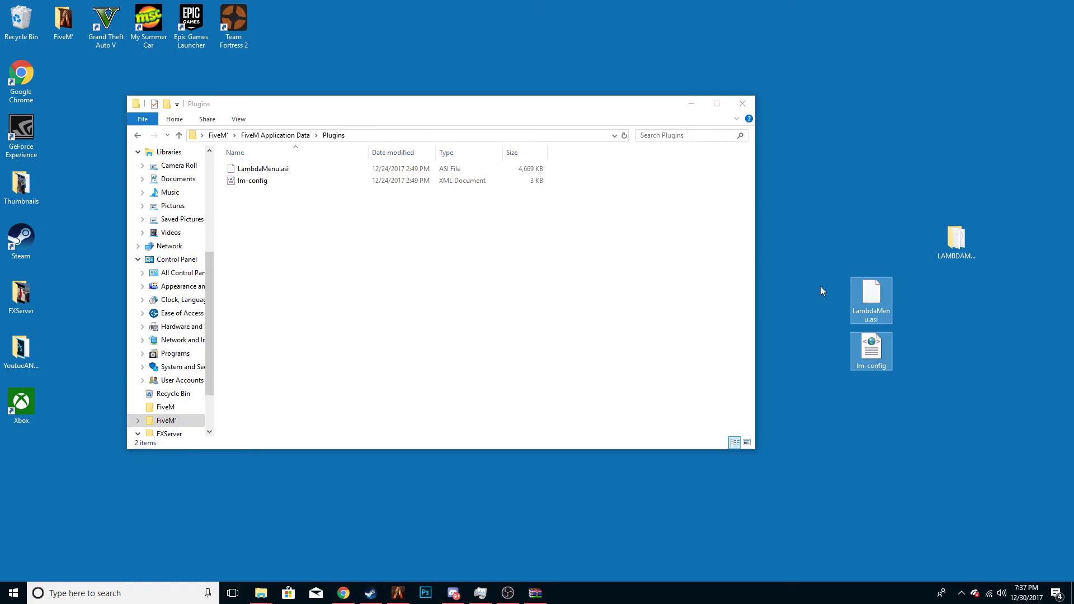
right_click(864, 311)
click(908, 470)
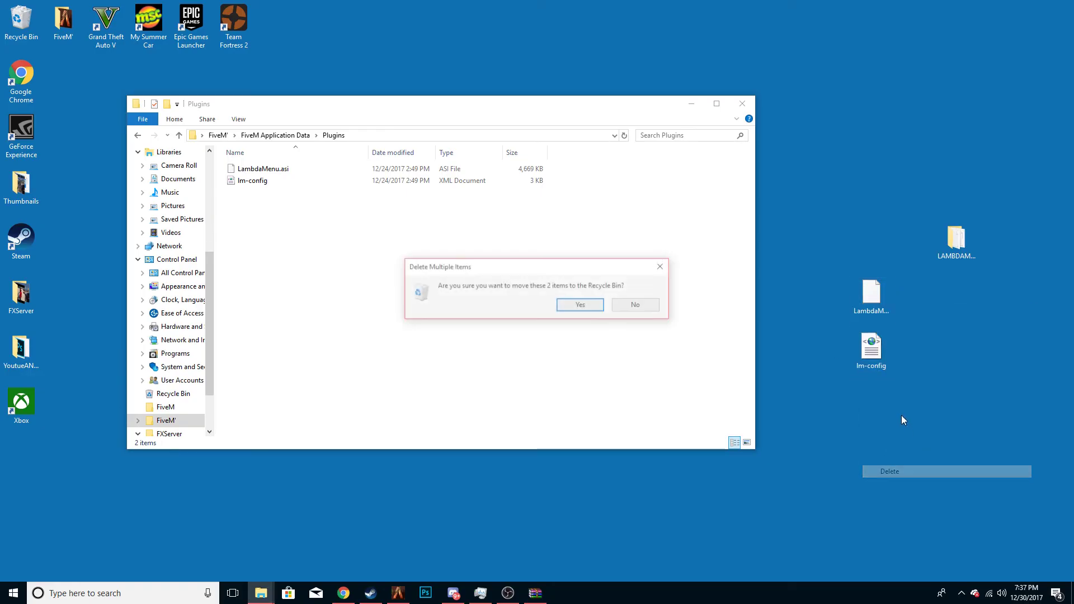
click(581, 305)
Step: Delete the extracted LAMBDAMENU folder from the desktop
right_click(955, 259)
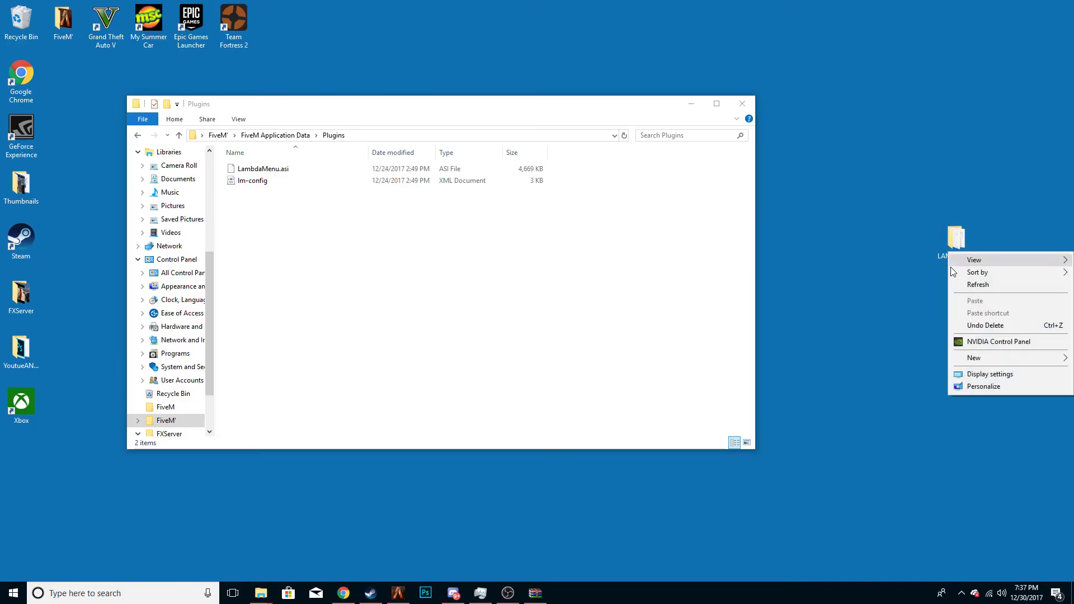
click(957, 238)
right_click(958, 236)
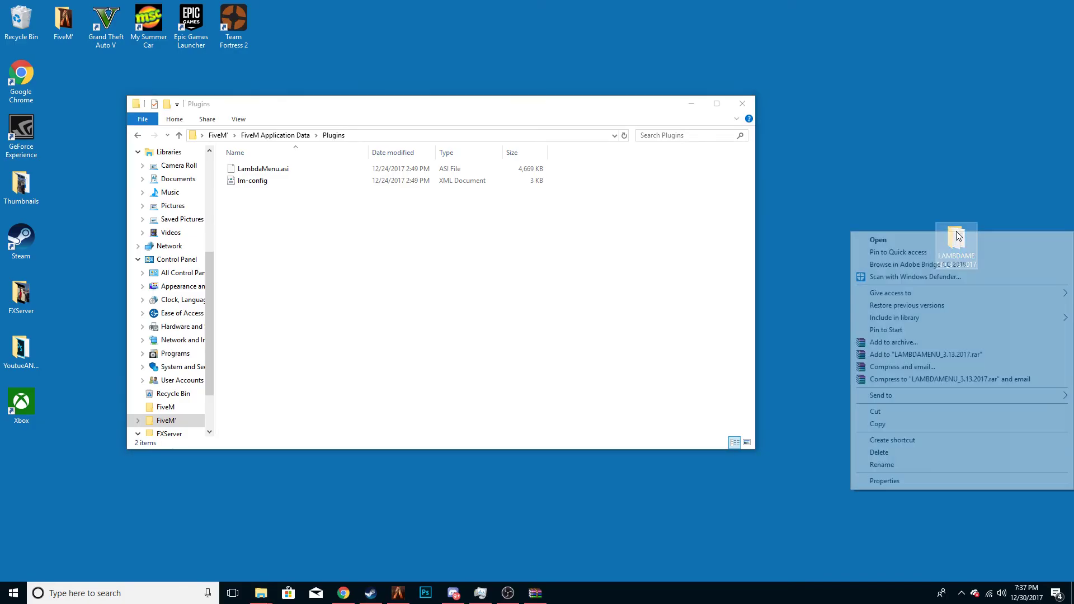
click(876, 452)
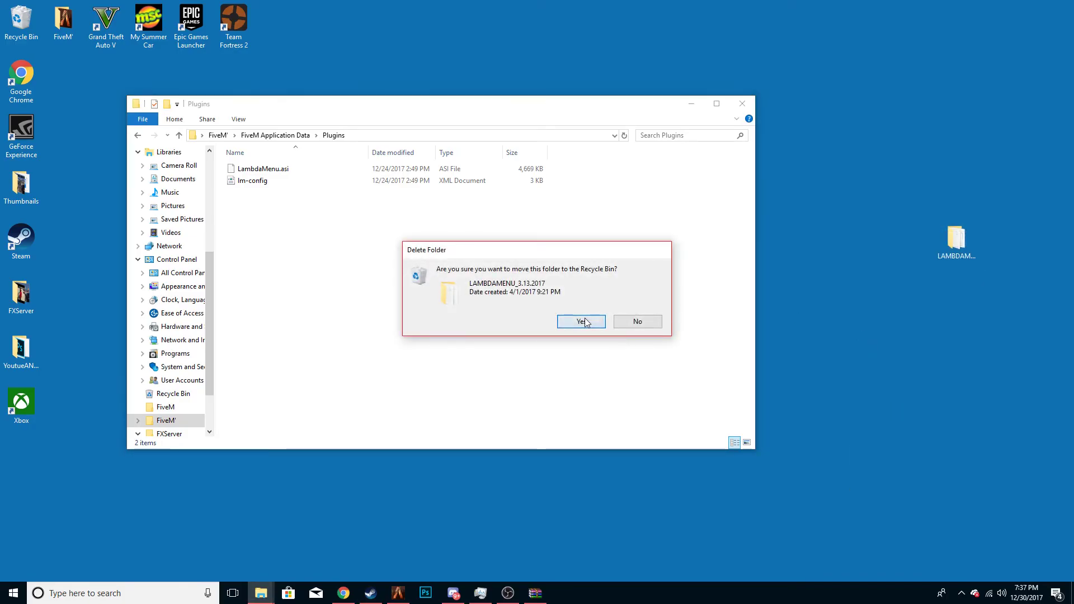
click(582, 321)
Step: Recheck that Plugins contains LambdaMenu.asi and lm-config
click(138, 136)
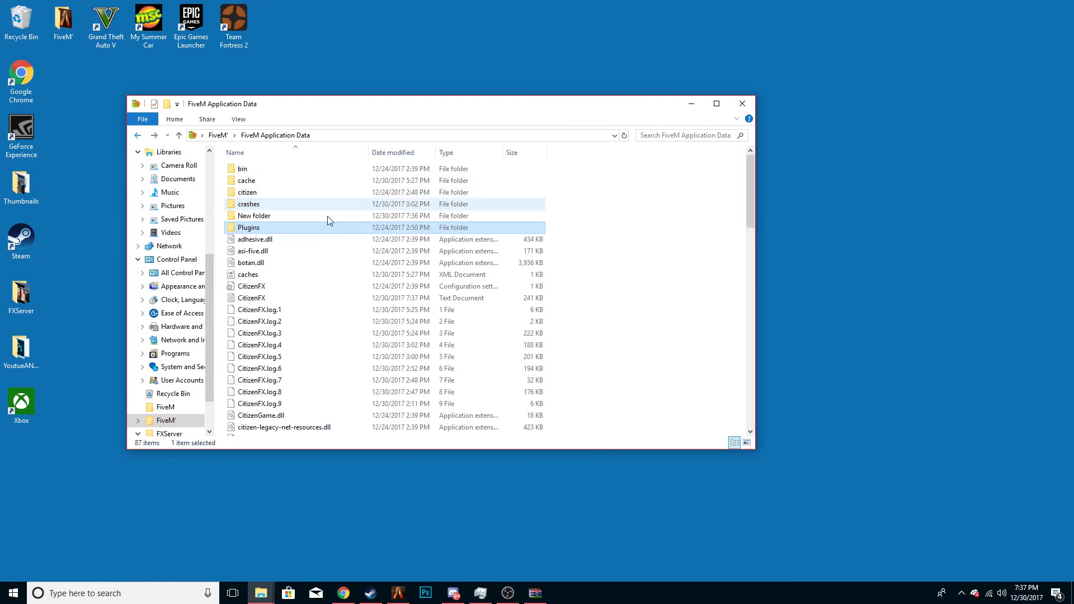
double_click(277, 225)
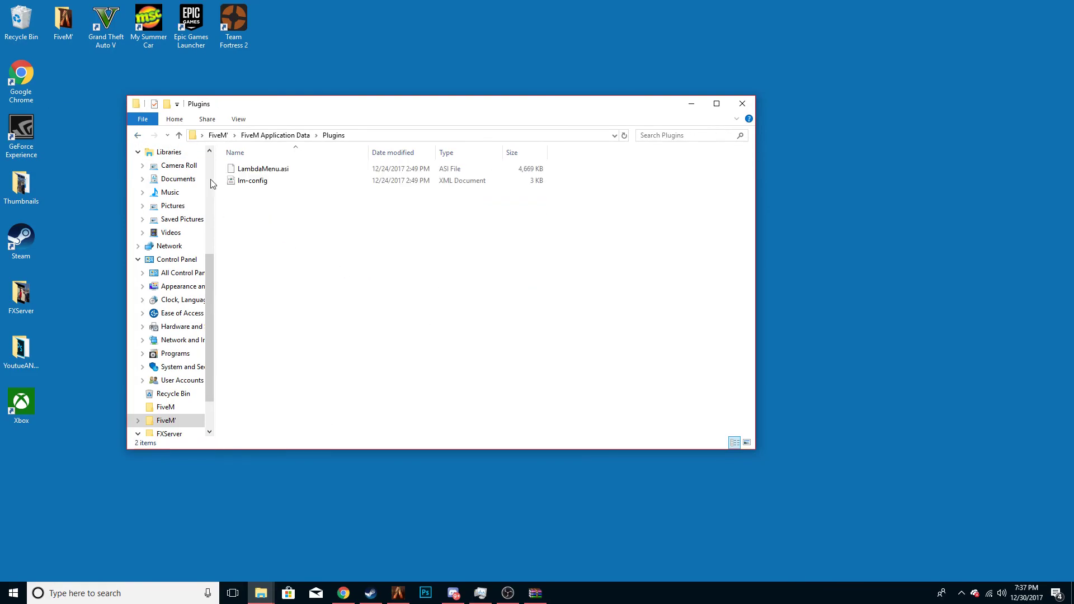
click(138, 135)
scroll(333, 313, down, 2)
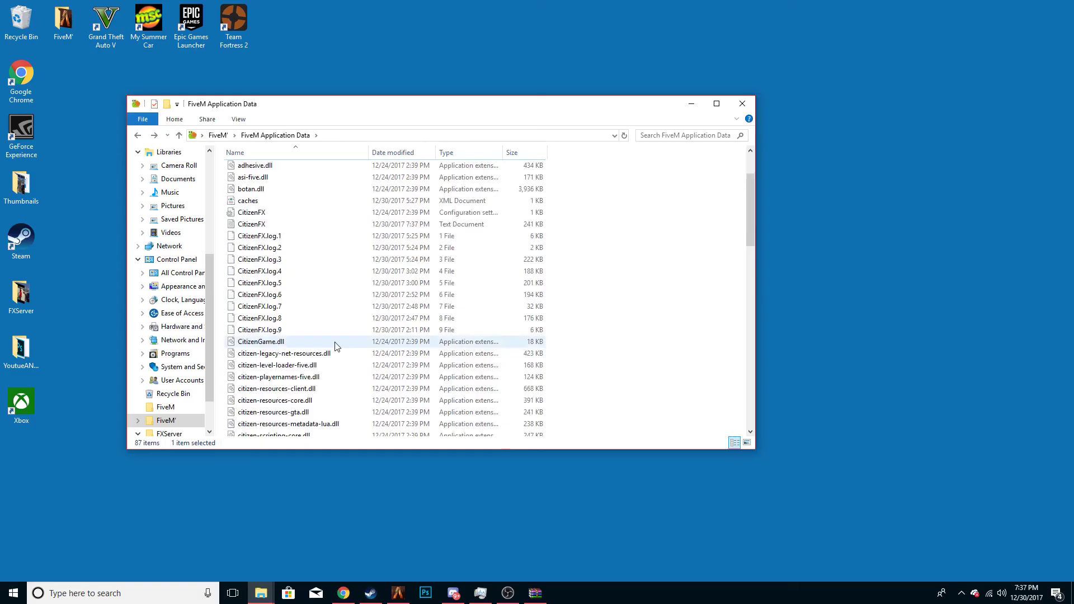
scroll(336, 343, up, 2)
double_click(258, 232)
drag(295, 227, 259, 183)
Step: Launch FiveM from the FiveM' install folder and minimize File Explorer
click(138, 135)
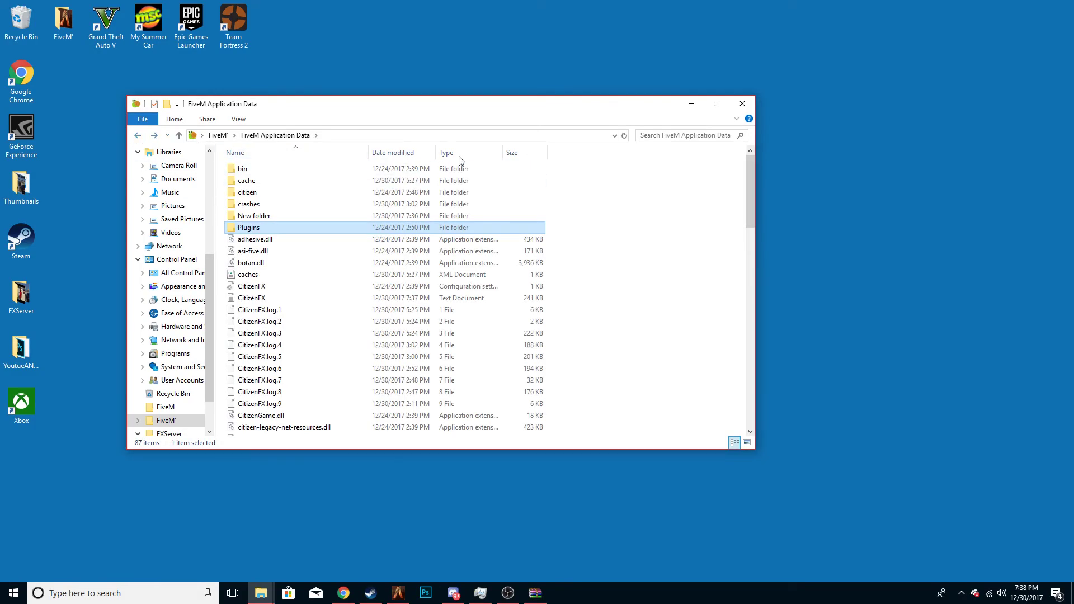
click(143, 135)
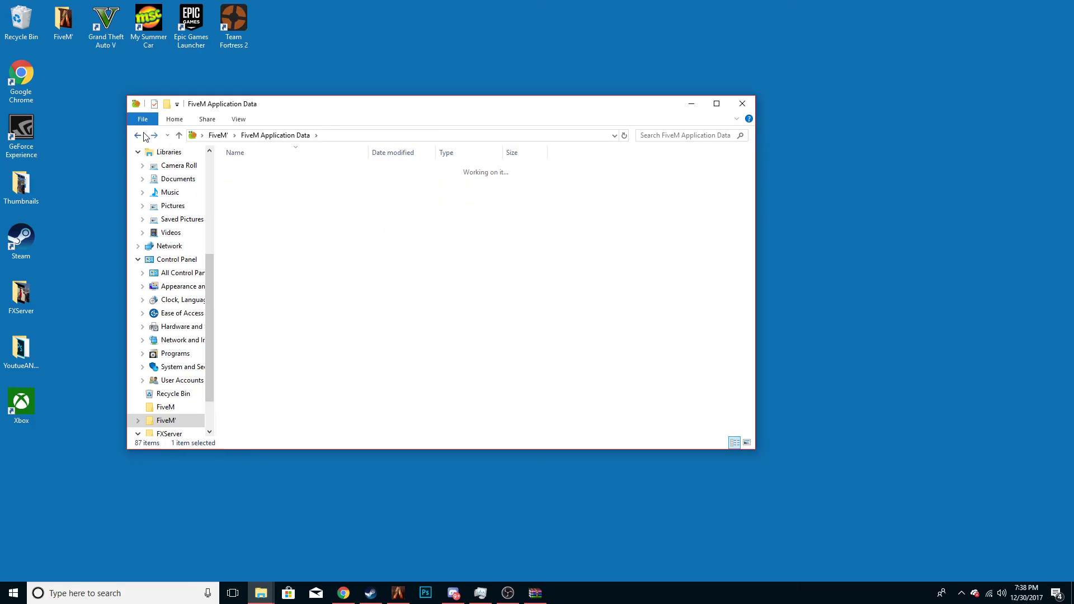
double_click(367, 170)
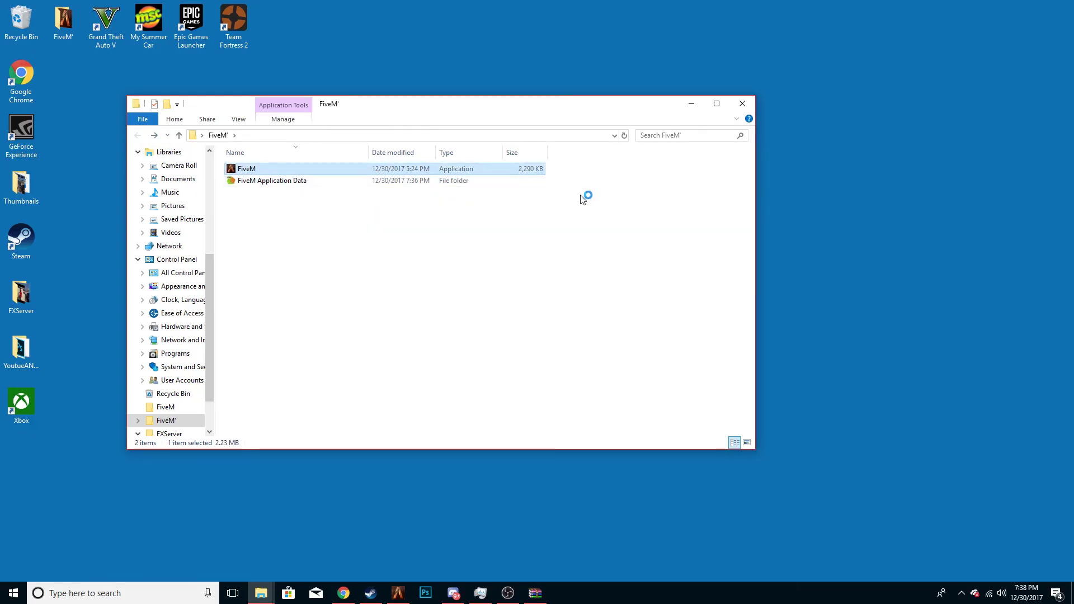
click(692, 104)
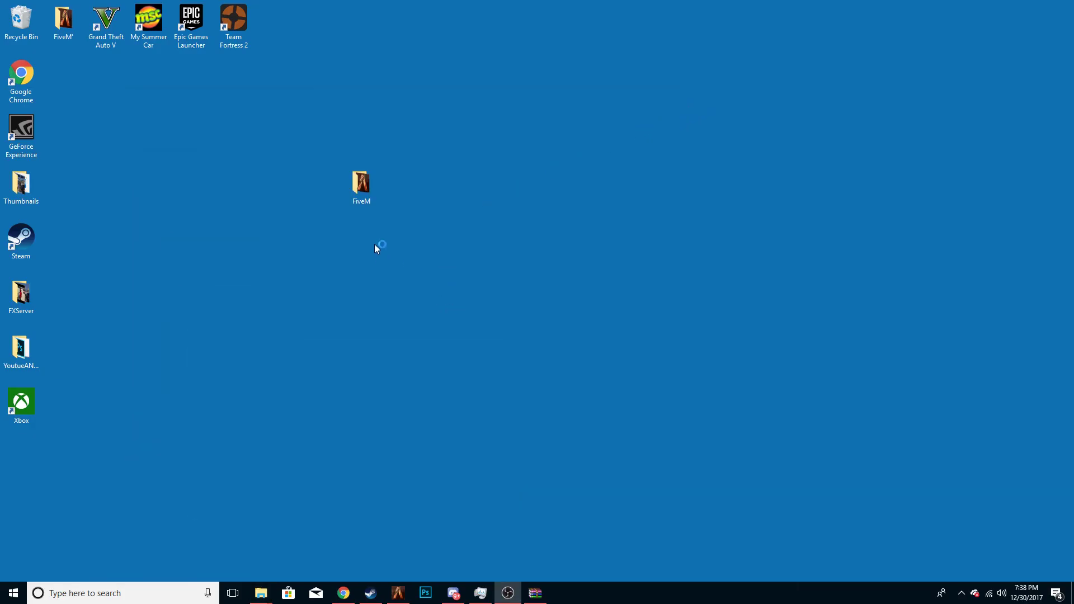